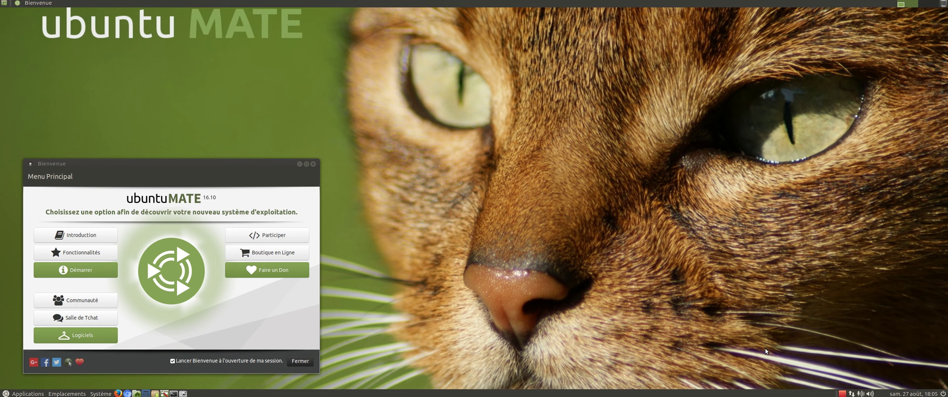
Open the desktop background preferences, set the yak photo as wallpaper and move the preferences window away from the animal.
right_click(576, 188)
click(626, 263)
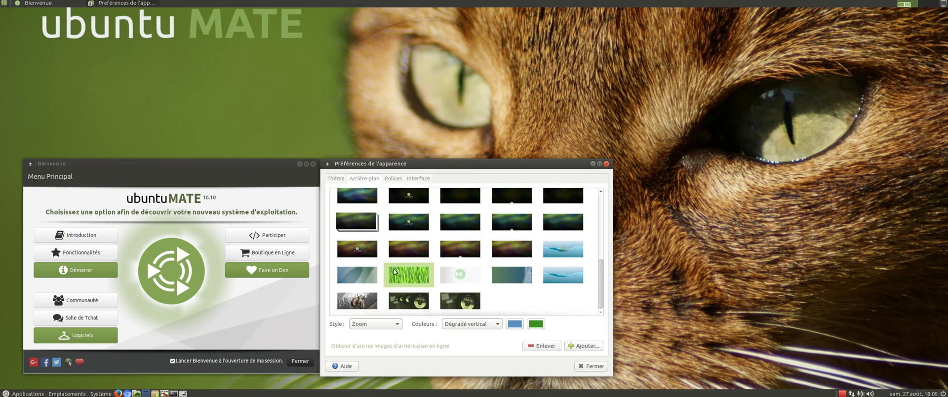
click(357, 300)
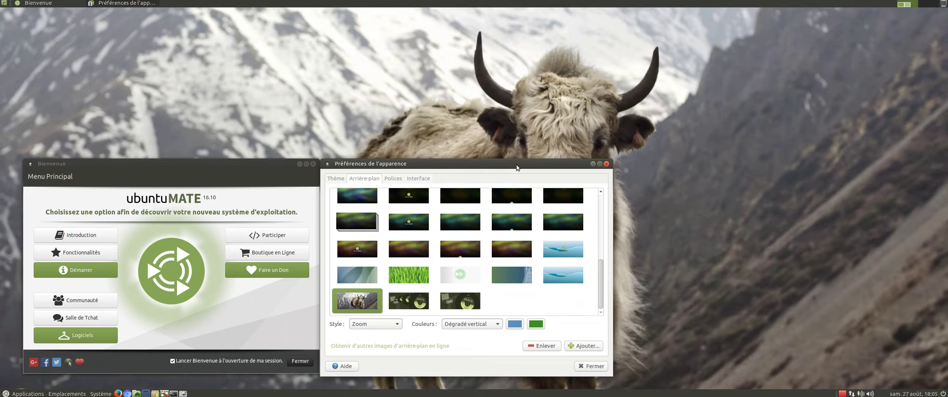
drag(516, 170, 833, 173)
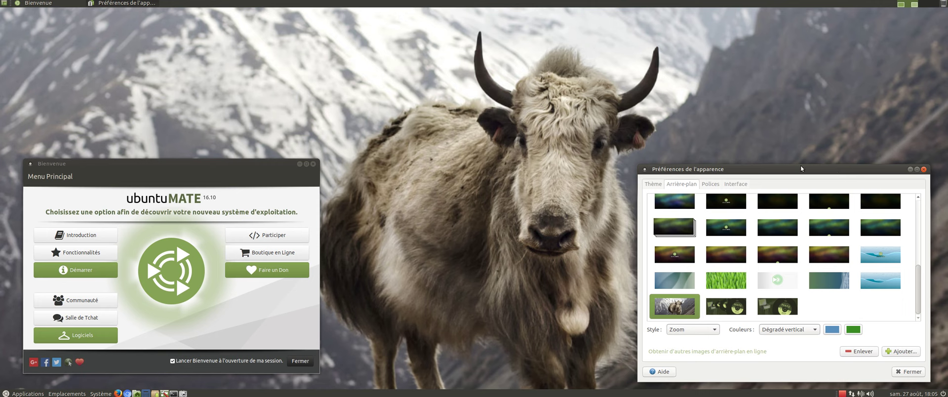
drag(785, 166, 785, 135)
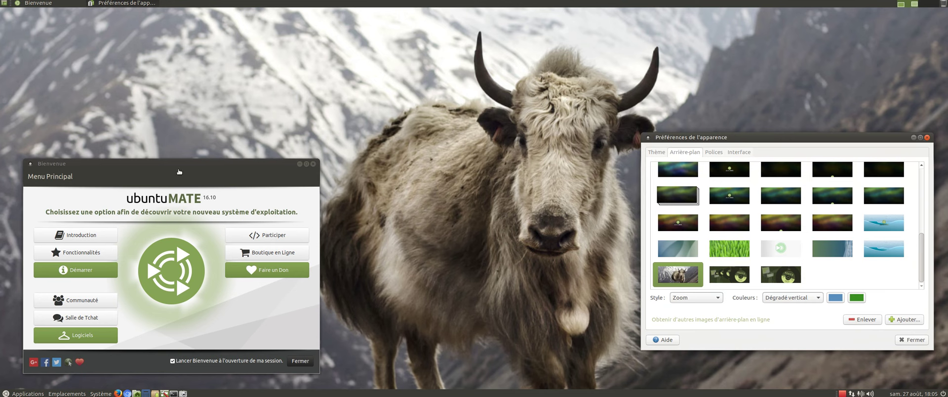
Try the brown cat close-up as wallpaper, followed by the black-and-white version of the cat with yellow eyes.
scroll(773, 252, up, 10)
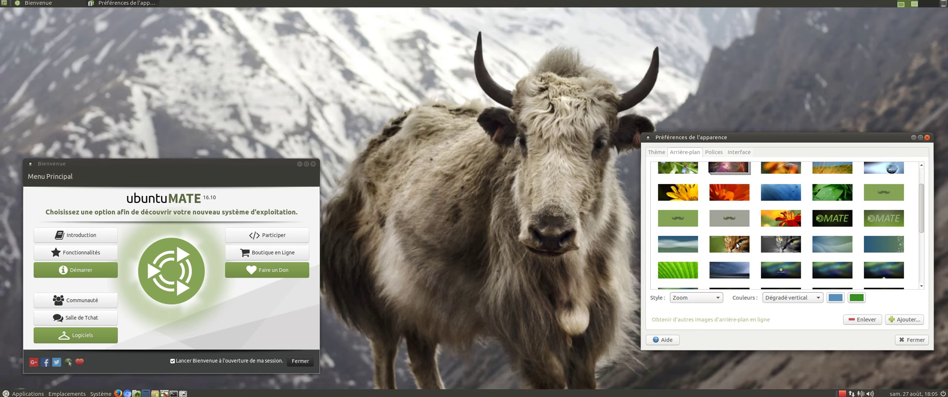
click(737, 245)
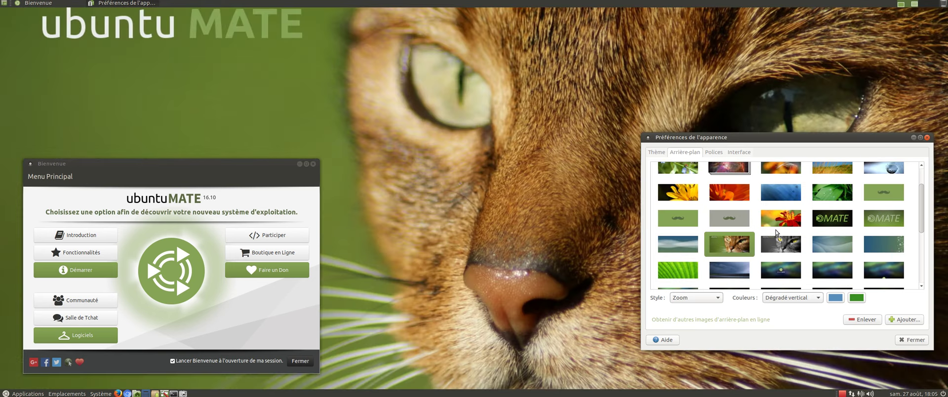
scroll(776, 233, up, 1)
click(782, 262)
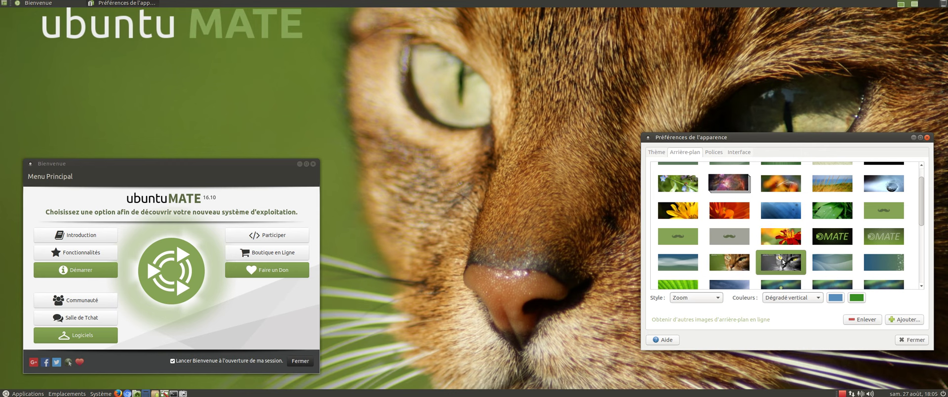
Try the wallpaper with several MATE vinyl records and move the preferences window aside to view it.
scroll(783, 261, down, 6)
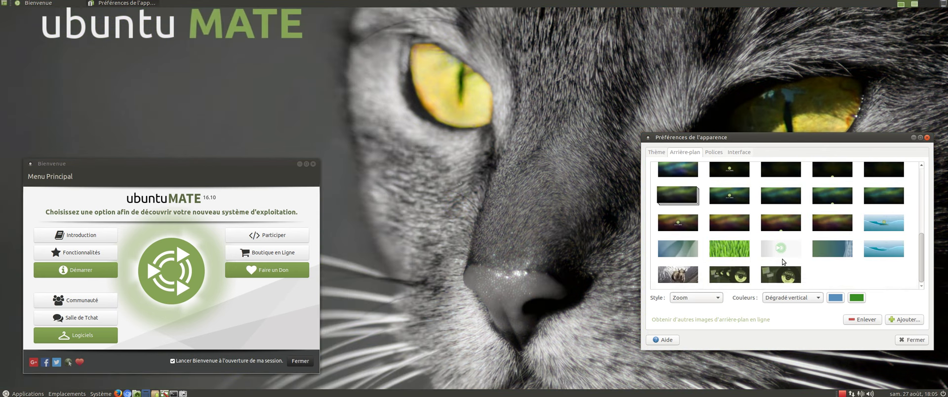
click(734, 277)
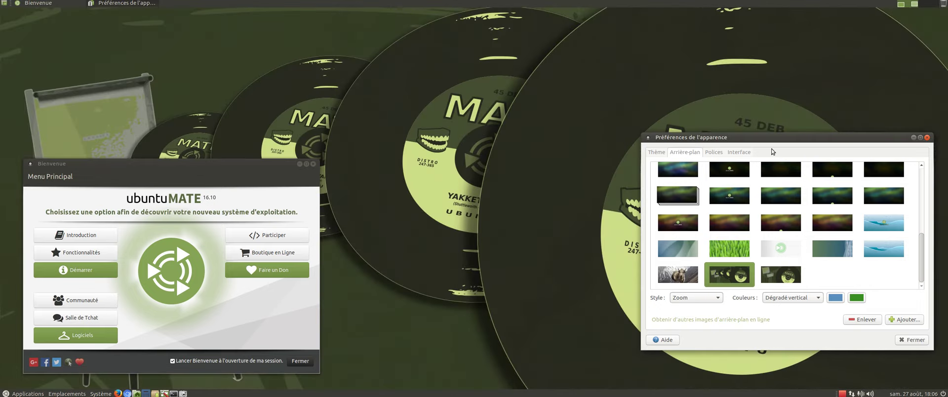
drag(769, 140, 473, 381)
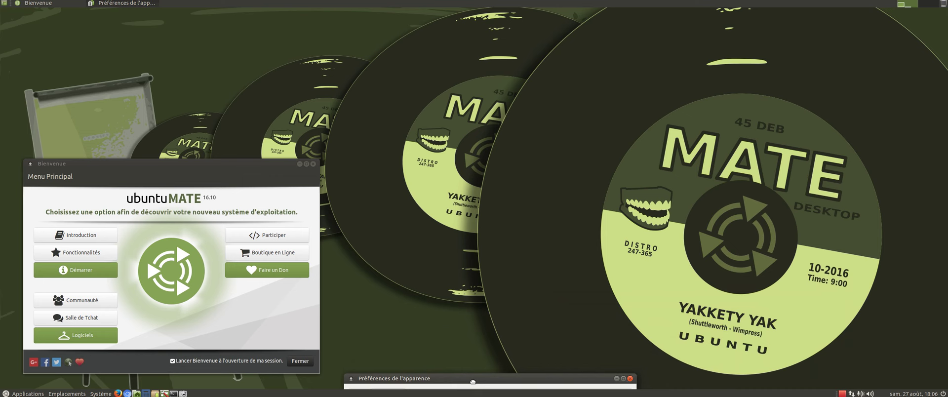
drag(473, 381, 524, 106)
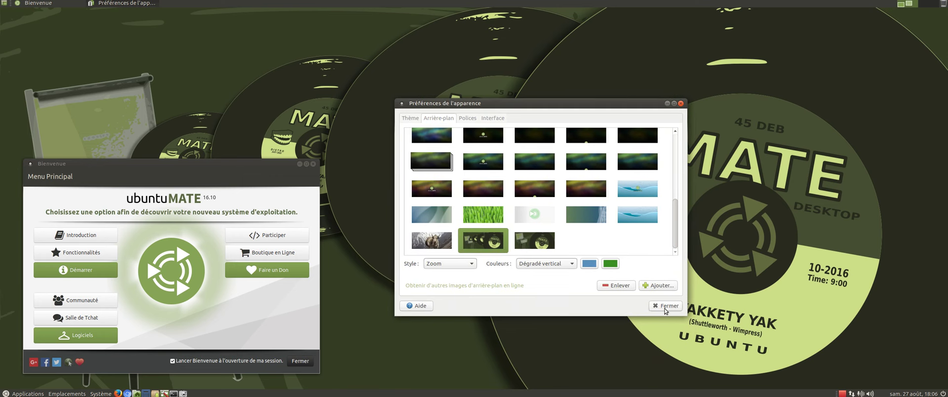
Set the wallpaper with the record player and one large MATE record, and close the appearance preferences and Bienvenue windows.
click(542, 240)
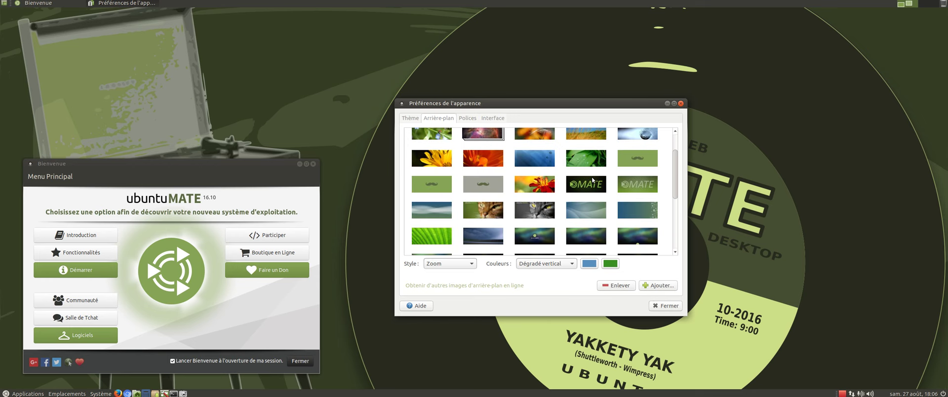
click(662, 306)
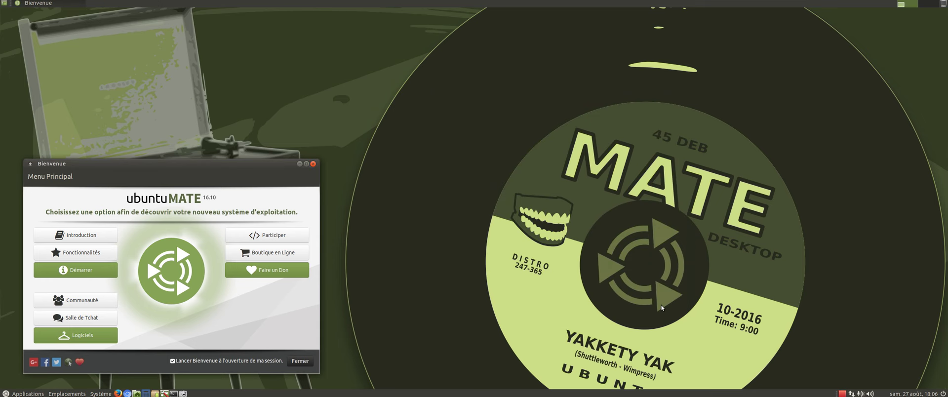
click(313, 164)
Check the kernel version in a terminal with "uname -a" and close the terminal.
click(173, 394)
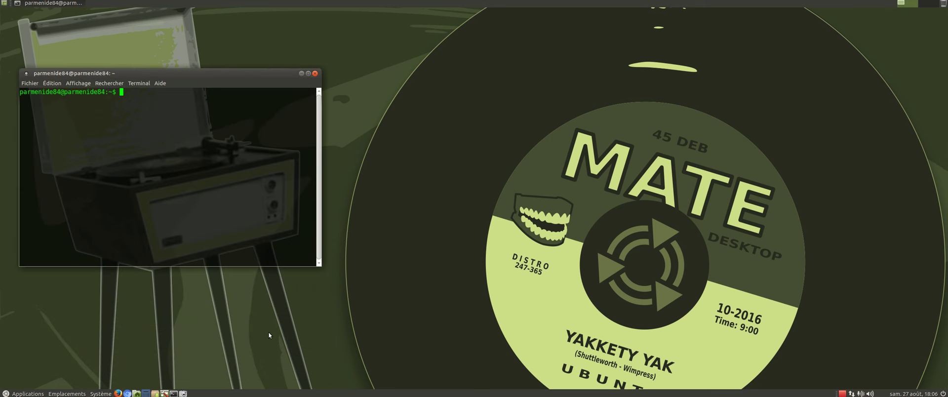
text(uname -a)
key(Return)
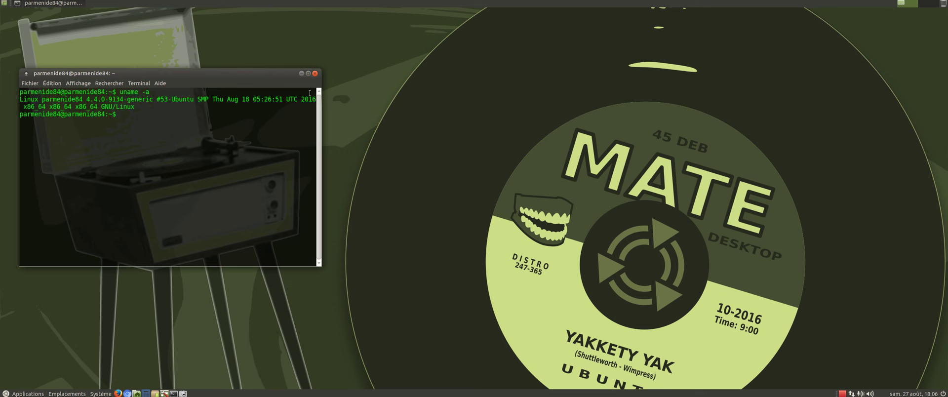
click(314, 74)
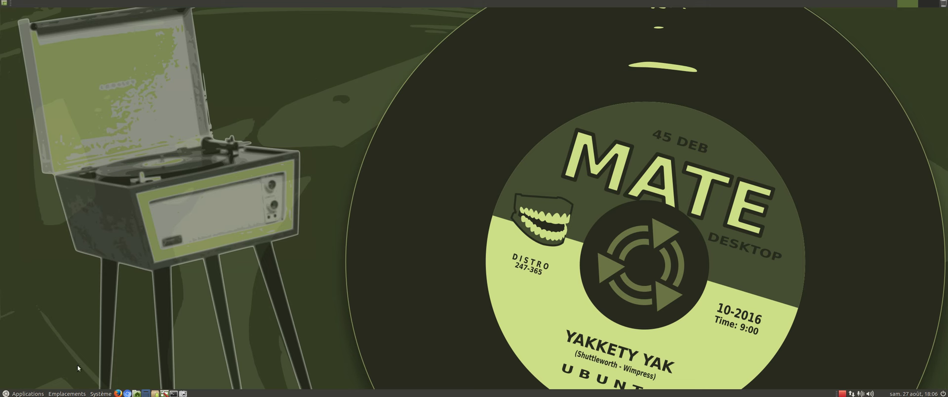
Launch the Plank dock from the Accessoires applications.
click(26, 393)
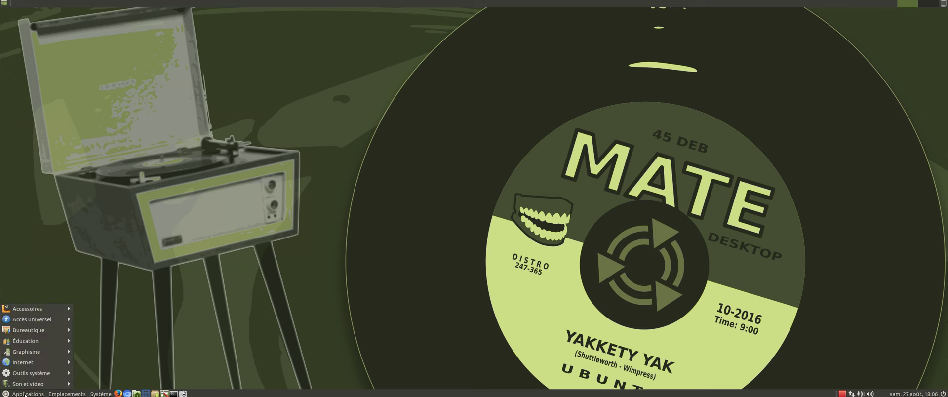
mouse_move(54, 311)
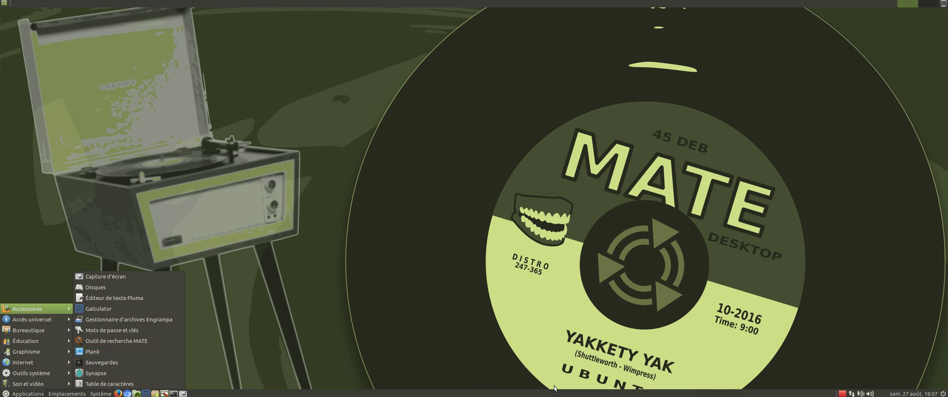
click(142, 352)
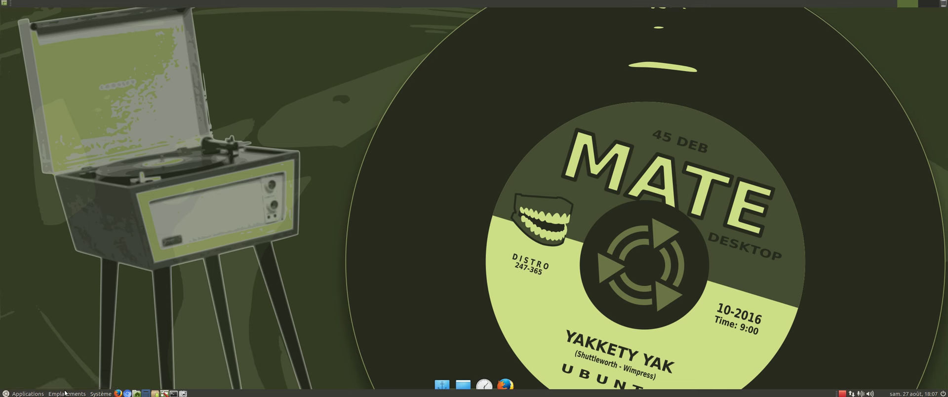
Open the home folder in the Caja file manager.
click(28, 393)
click(49, 247)
click(137, 393)
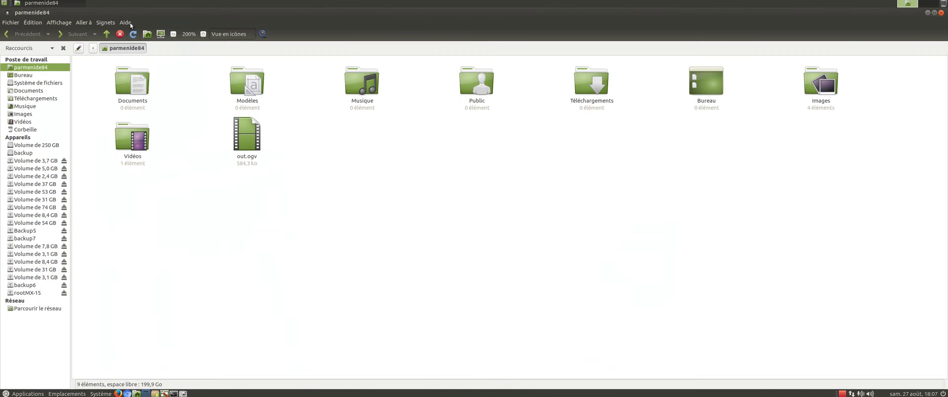
View Caja's version information, and close the information dialog and the file manager.
click(127, 22)
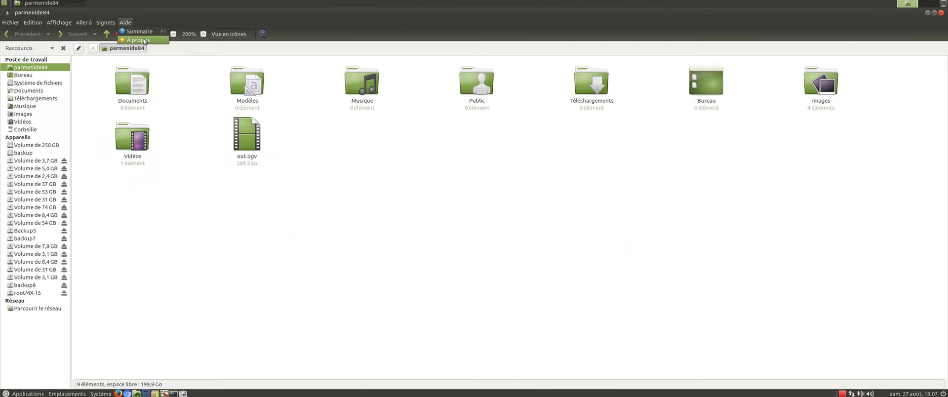
click(145, 41)
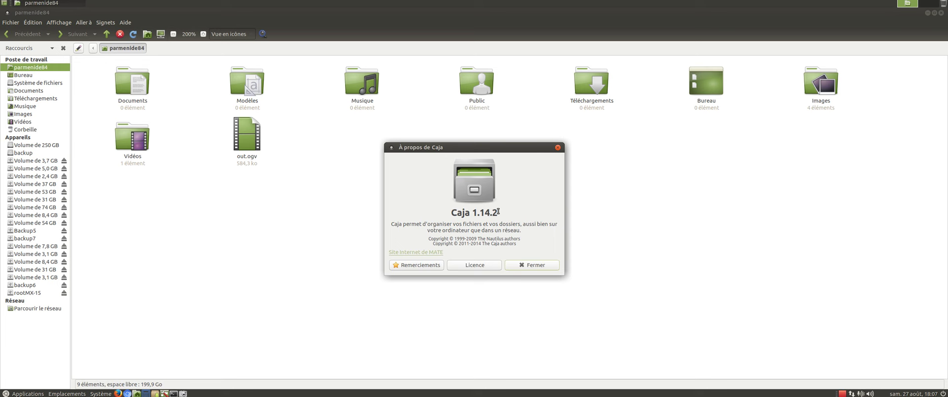
drag(483, 147, 416, 142)
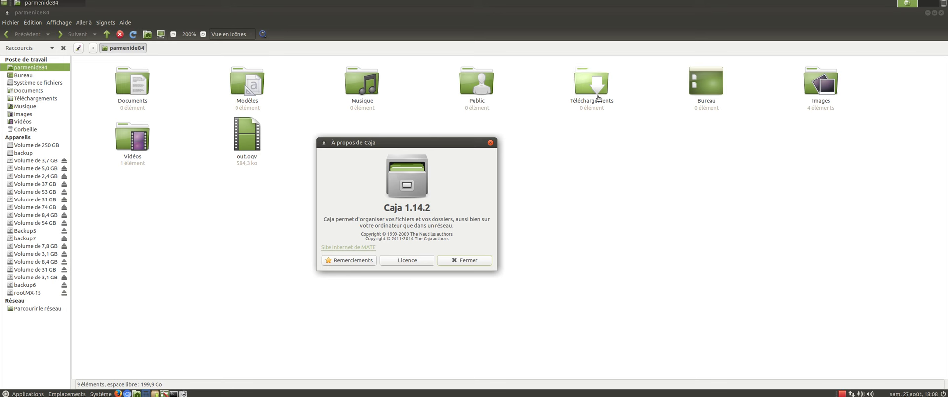
click(488, 263)
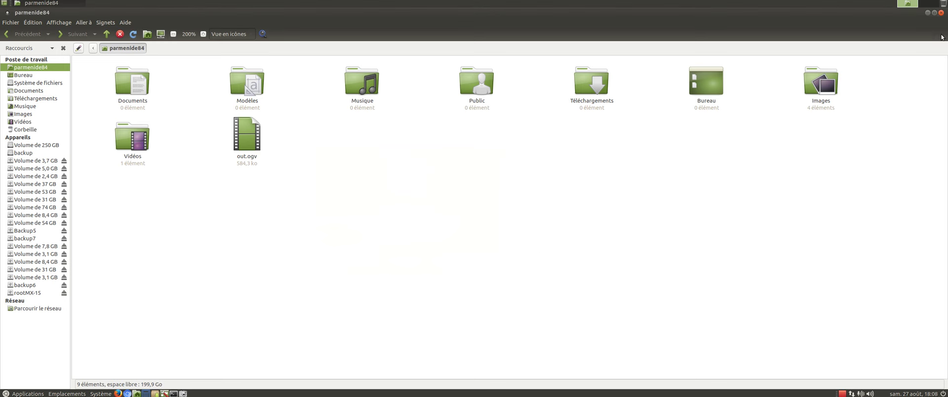
click(940, 13)
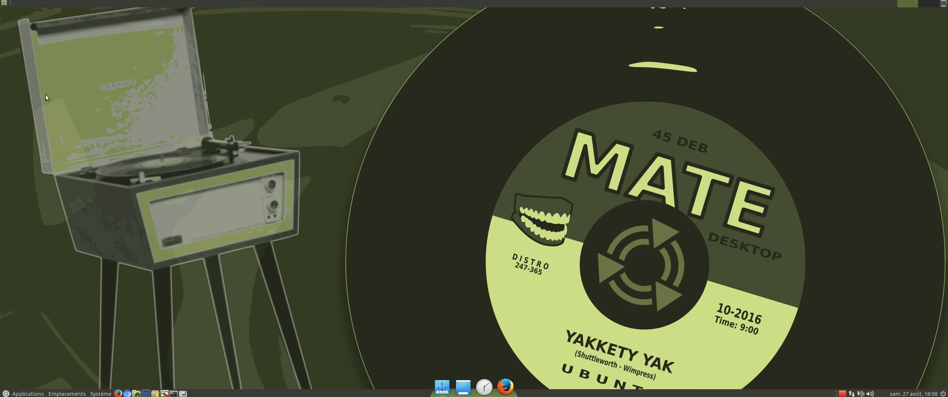
Launch LibreOffice Writer from the Bureautique applications.
click(25, 394)
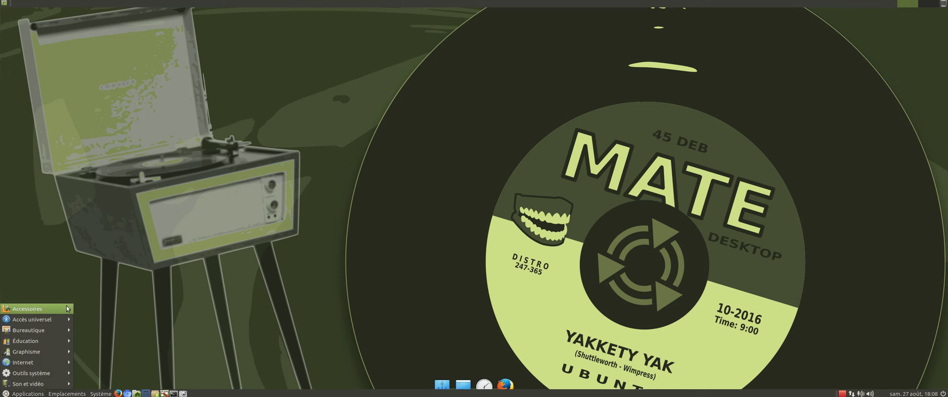
mouse_move(59, 309)
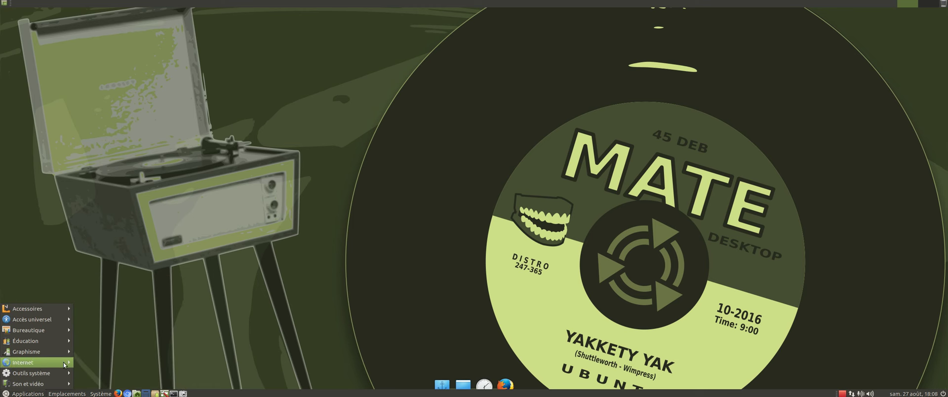
mouse_move(54, 333)
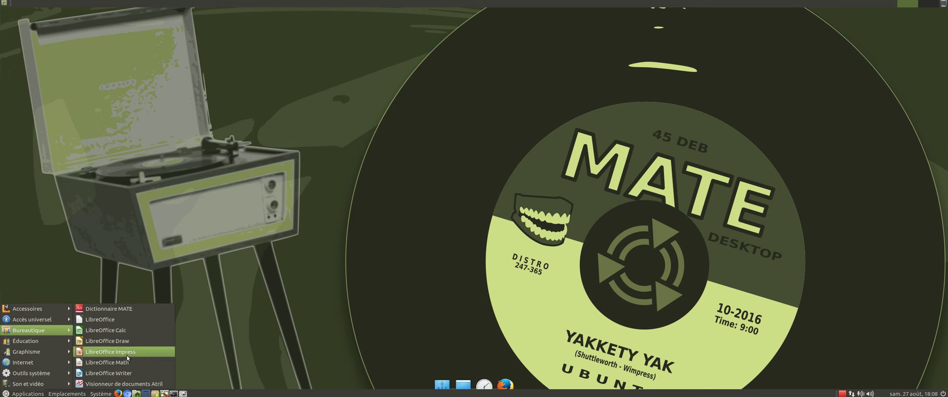
click(124, 373)
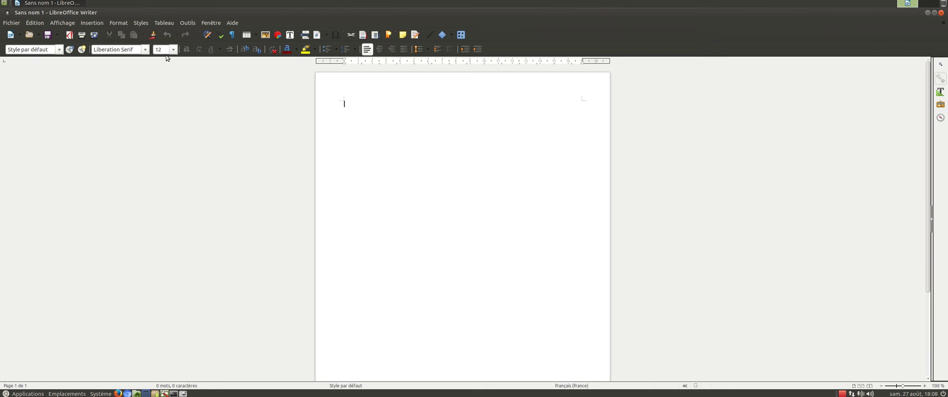
Set the font size of the blank Writer document to 48.
click(173, 50)
scroll(170, 121, down, 3)
click(168, 118)
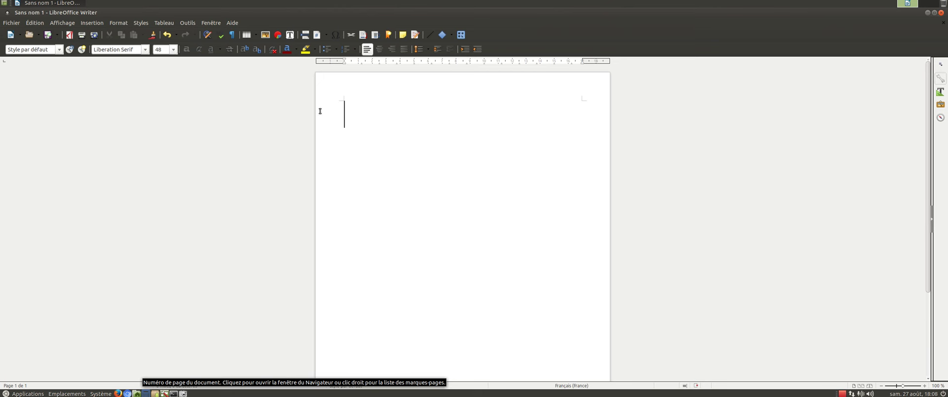
Write the misspelled word "vacansses" on the first line and correct it to "Vacances" using the spelling suggestion.
text(vacasses)
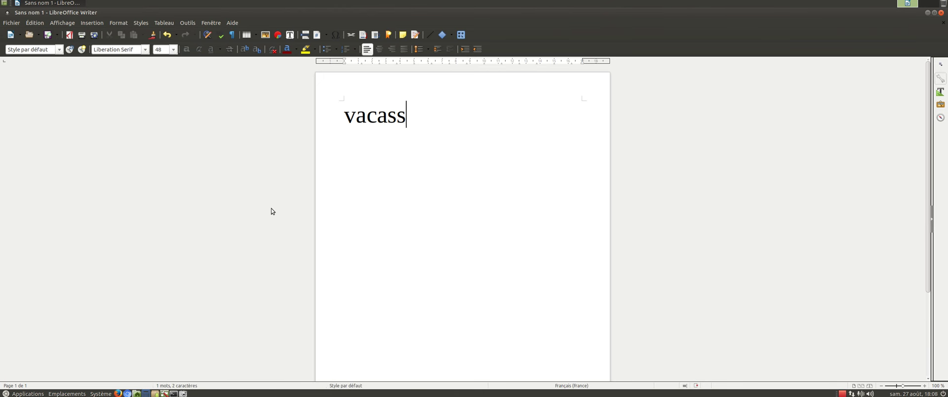
key(Left)
key(Left)
key(Left)
key(Left)
text(n)
key(End)
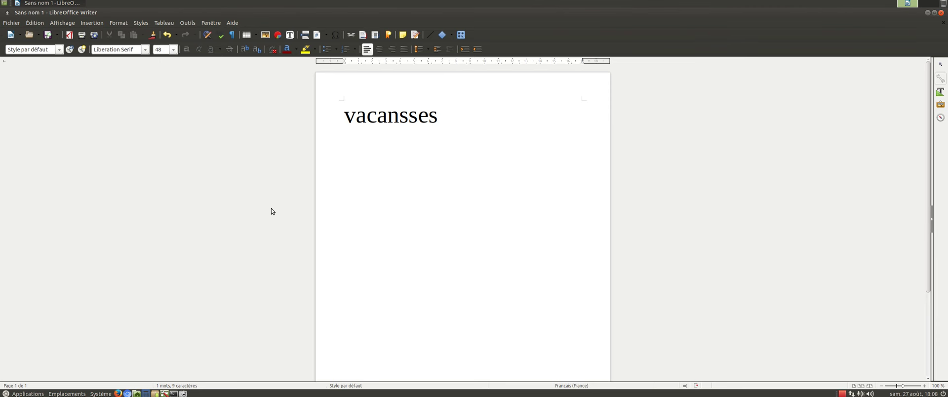
key(Return)
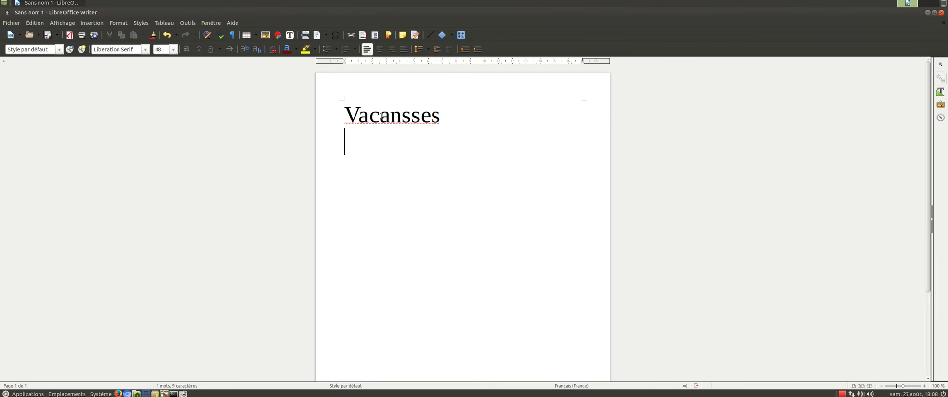
right_click(382, 115)
click(387, 132)
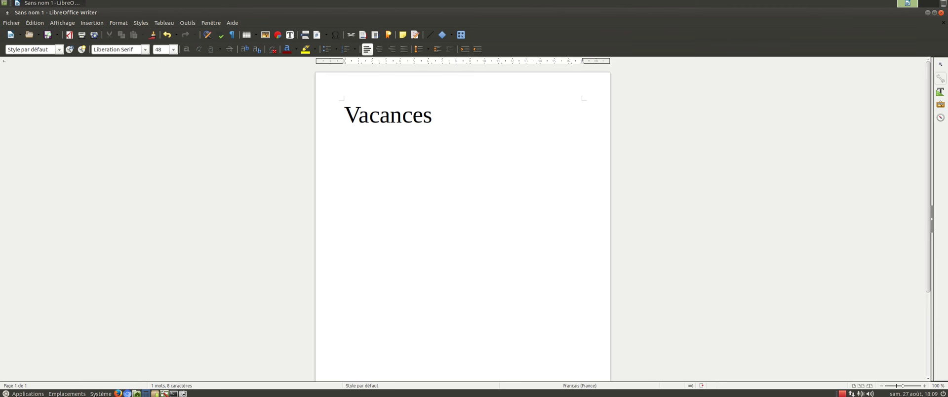
Open Software Boutique from the system administration tools, view its category of additional software stores, and close it.
click(96, 393)
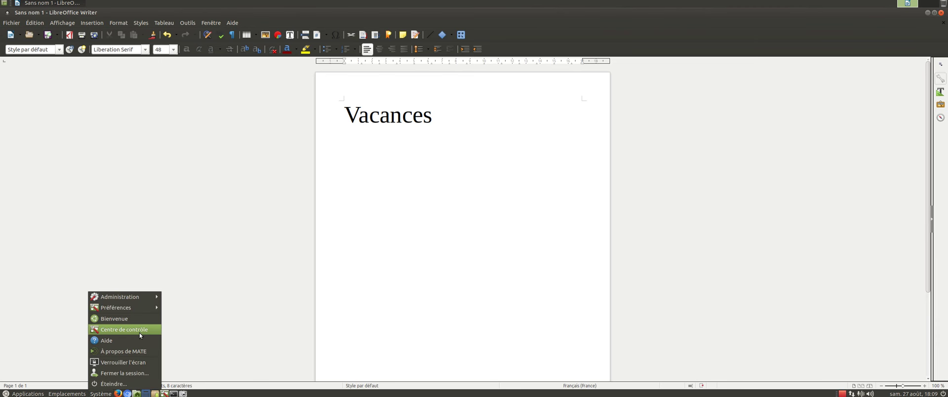
mouse_move(133, 300)
click(170, 362)
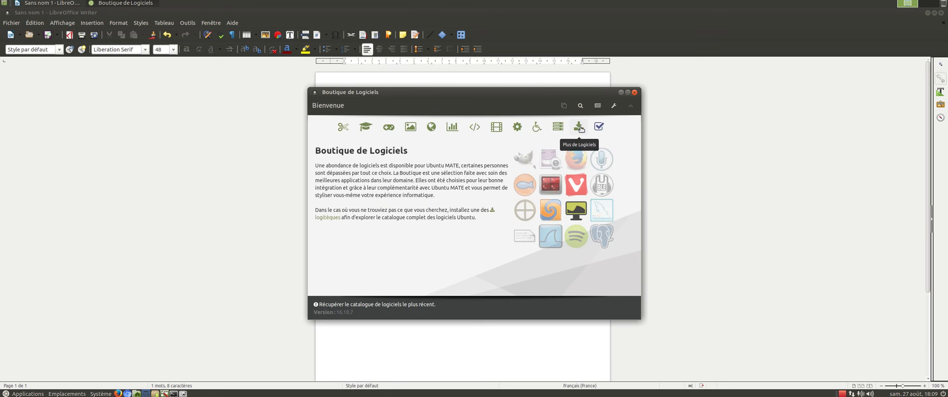
click(578, 126)
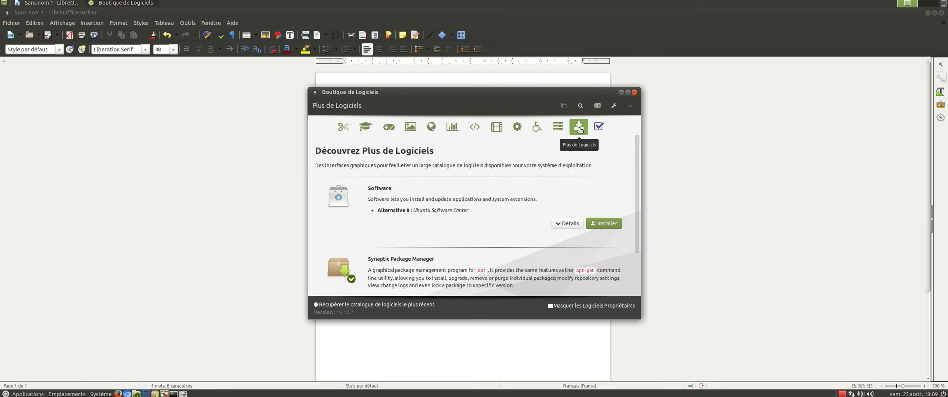
scroll(471, 180, down, 1)
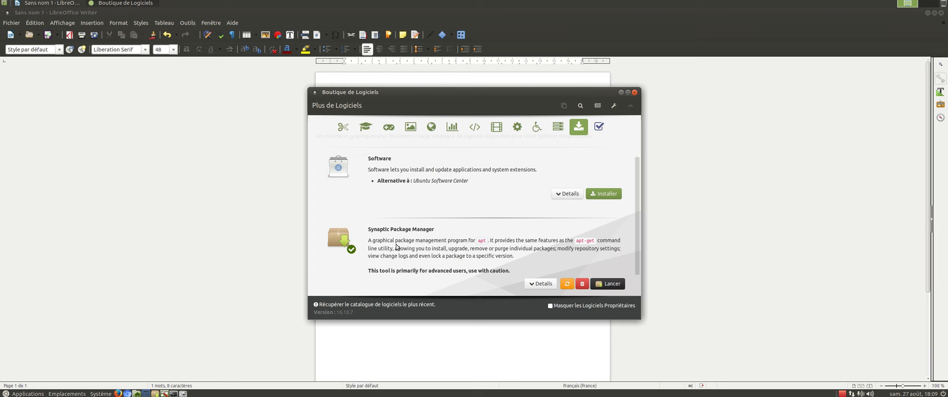
click(635, 93)
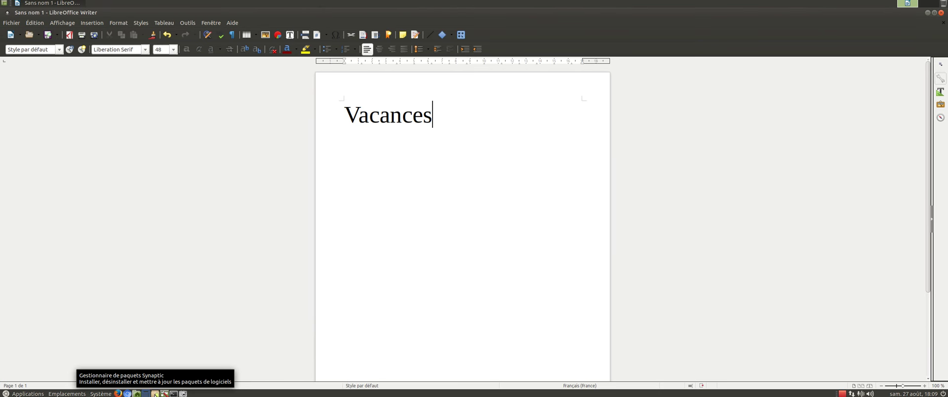
Launch the Synaptic package manager from the administration tools and authenticate with the account password.
click(99, 393)
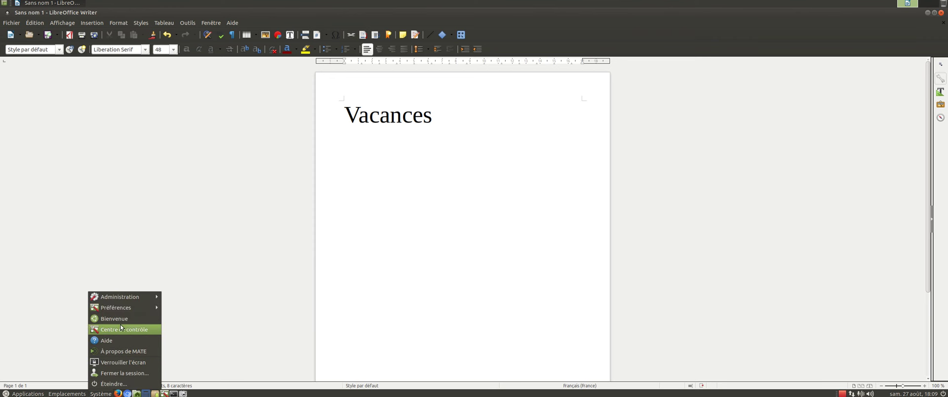
mouse_move(136, 298)
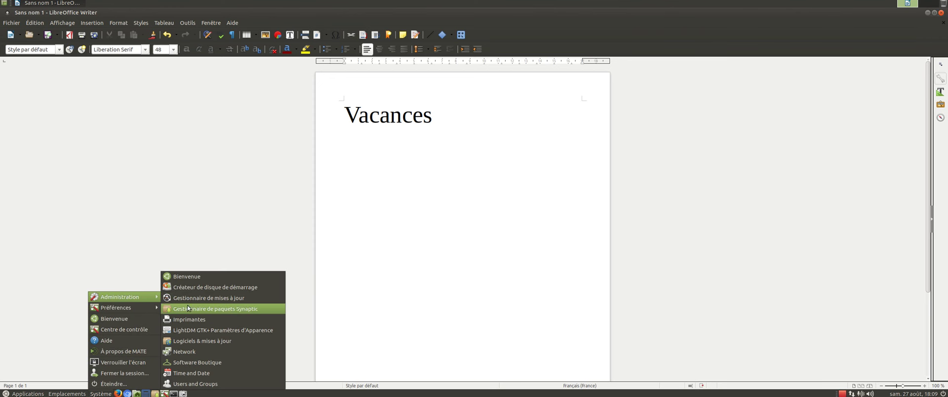
click(221, 308)
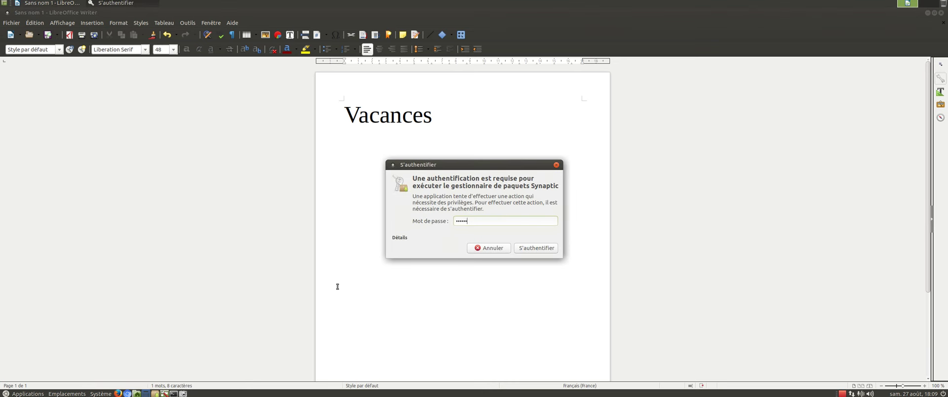
key(Return)
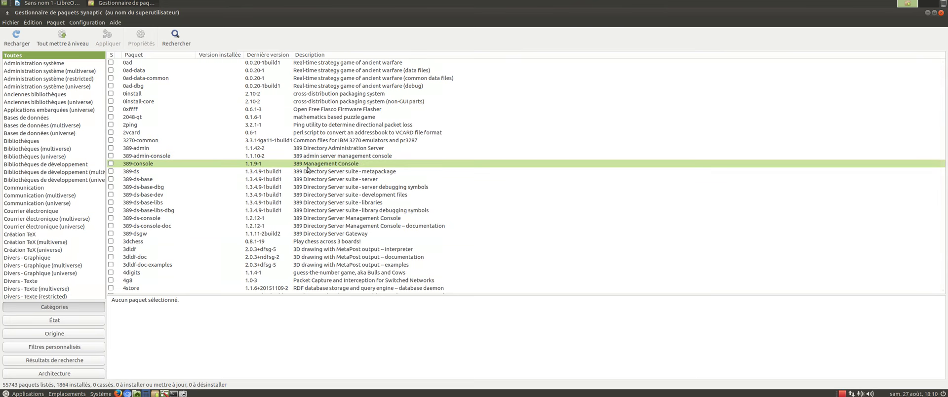
Search the Synaptic packages by description and name for "libreoffice ln10".
click(17, 41)
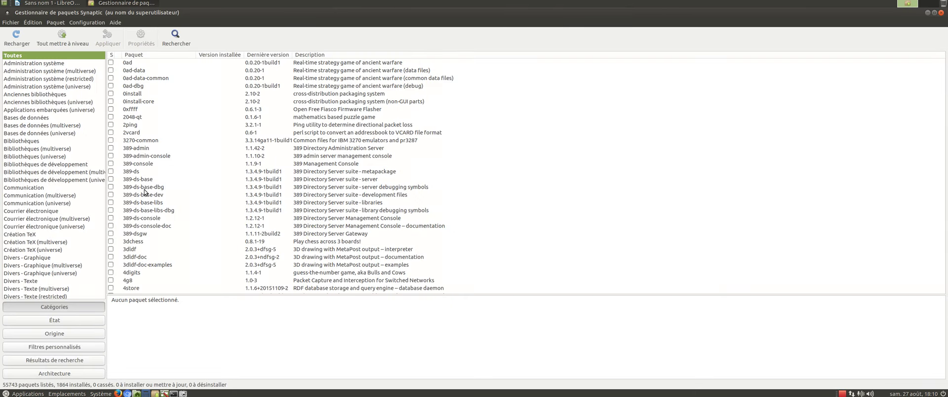
click(176, 37)
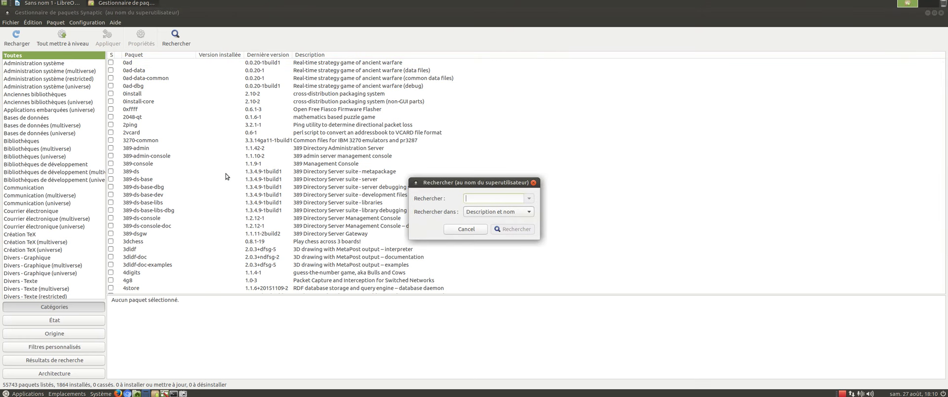
text(libreoffice l)
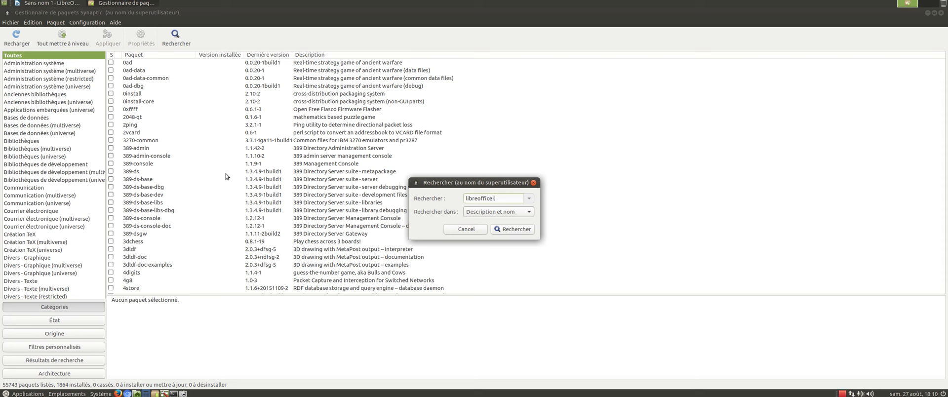
text(n10)
key(Return)
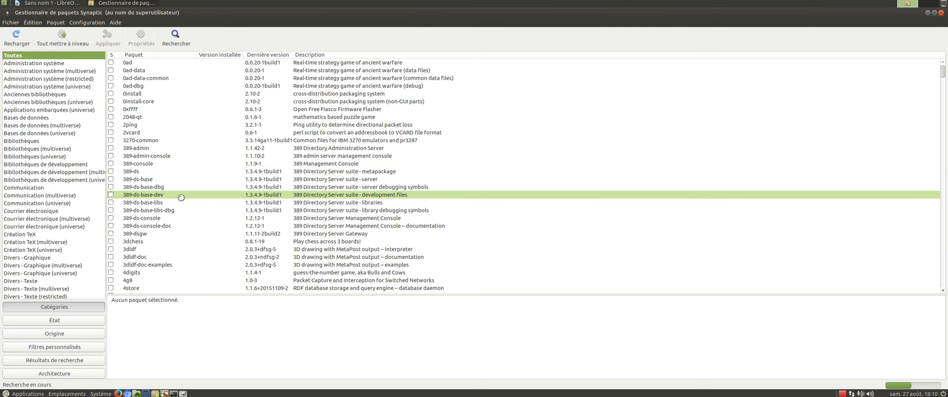
Search the packages for "libreoffice l10n" and view the marking options of the libreoffice-l10n-fr package without choosing one.
click(176, 38)
click(516, 198)
key(BackSpace)
key(BackSpace)
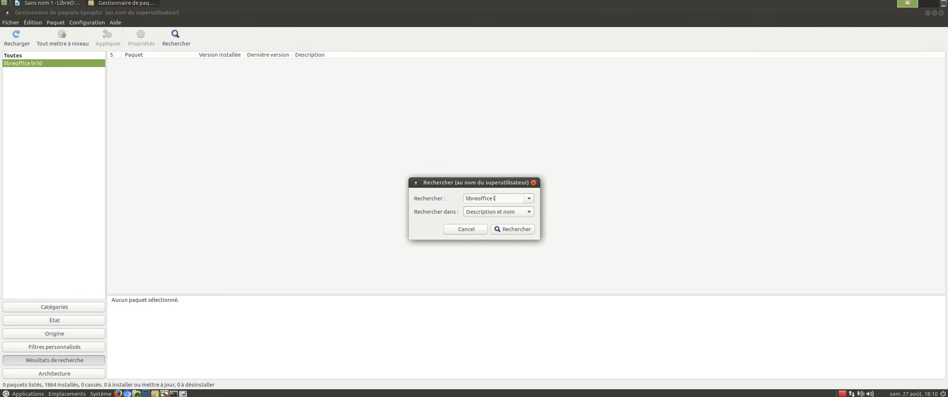
text(10n)
key(Return)
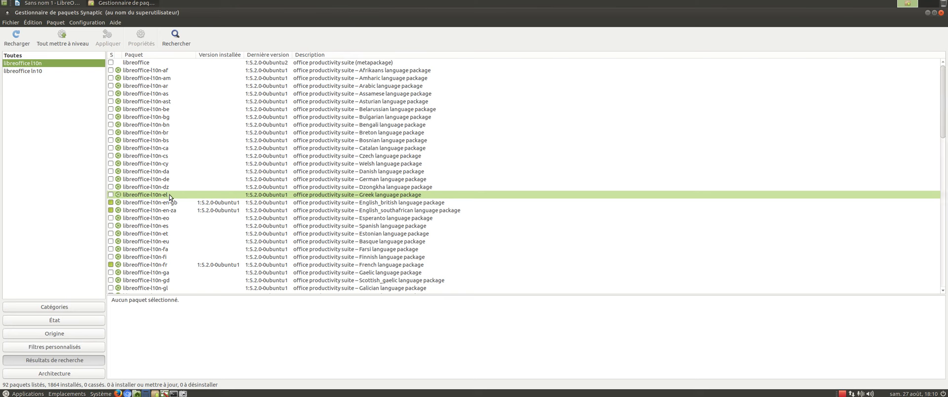
right_click(163, 267)
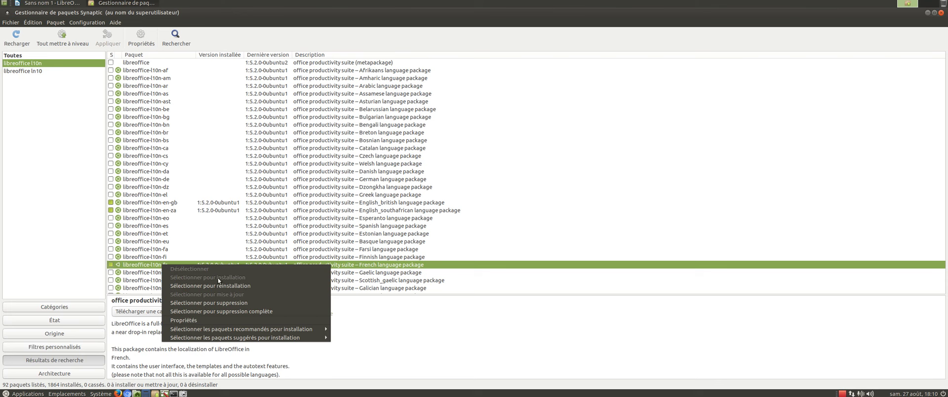
click(99, 263)
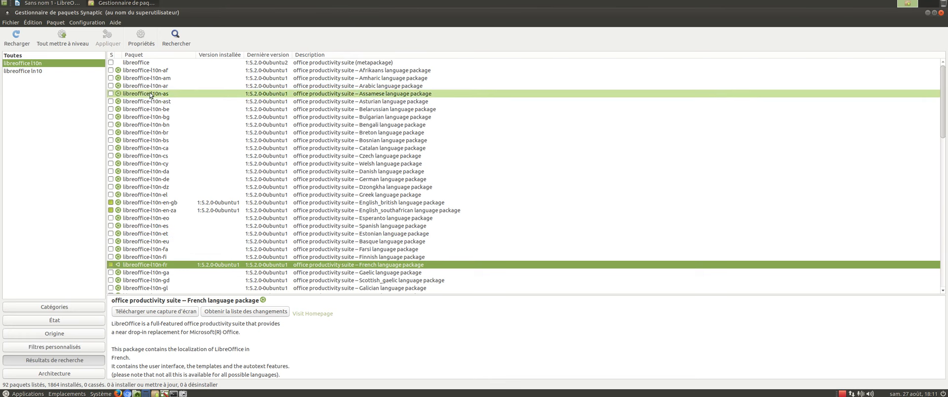
Search the packages for "aspell" and view the marking options of the aspell-fr package without choosing one.
click(167, 45)
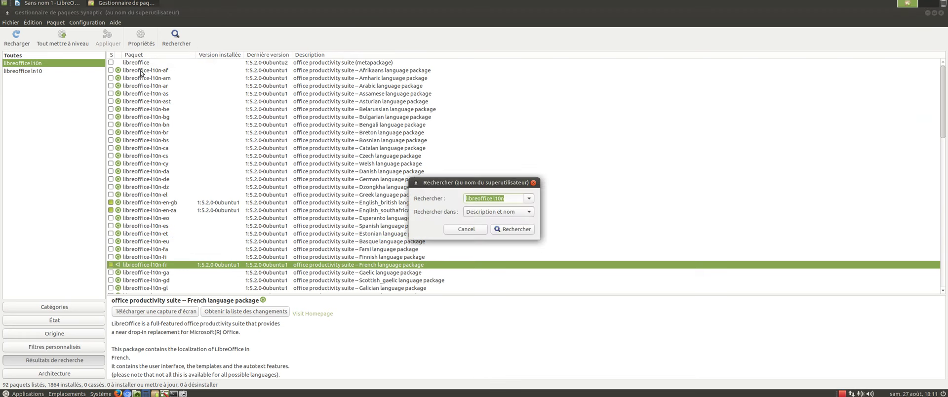
text(as)
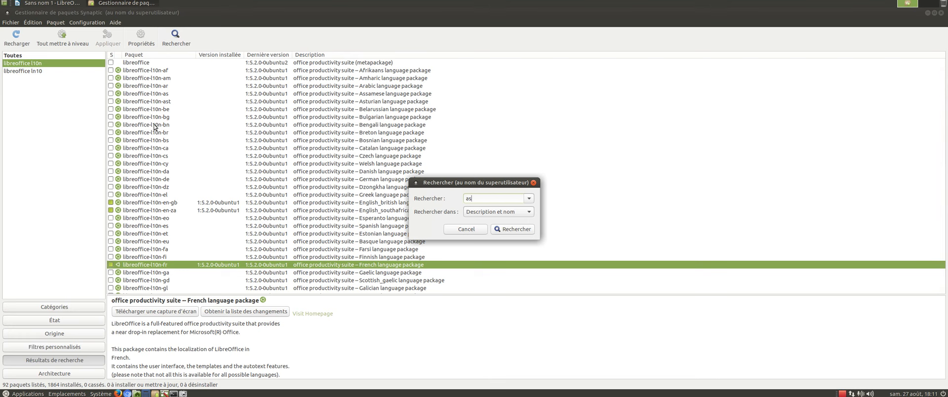
text(pell)
key(Return)
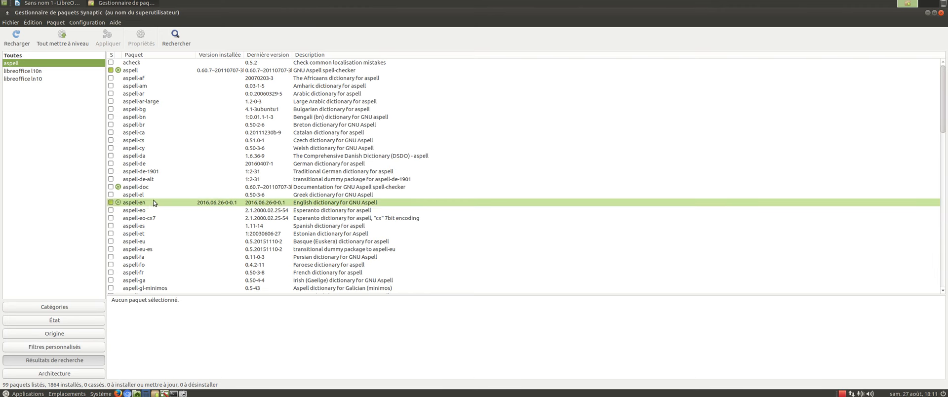
scroll(154, 207, down, 2)
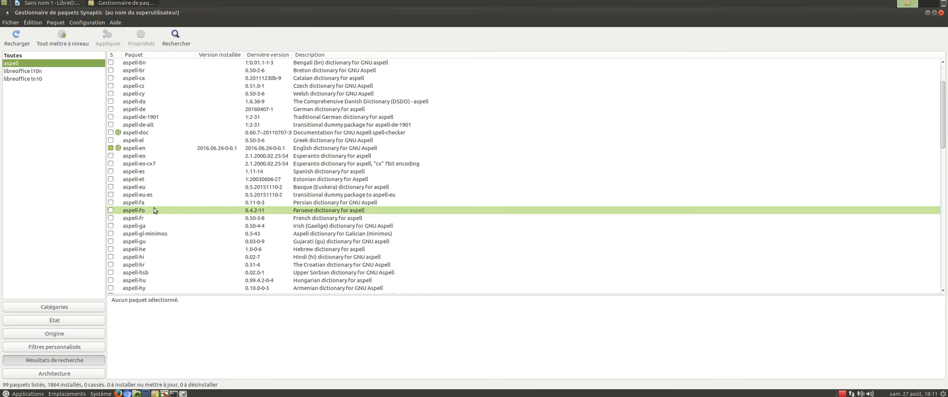
right_click(146, 219)
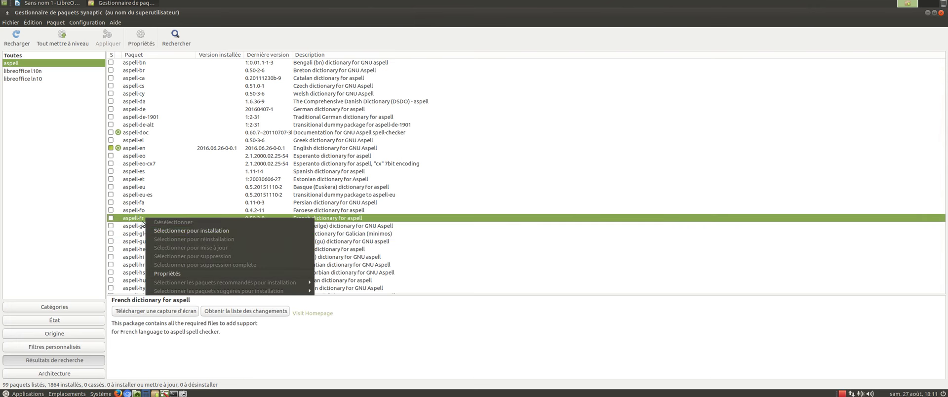
click(77, 223)
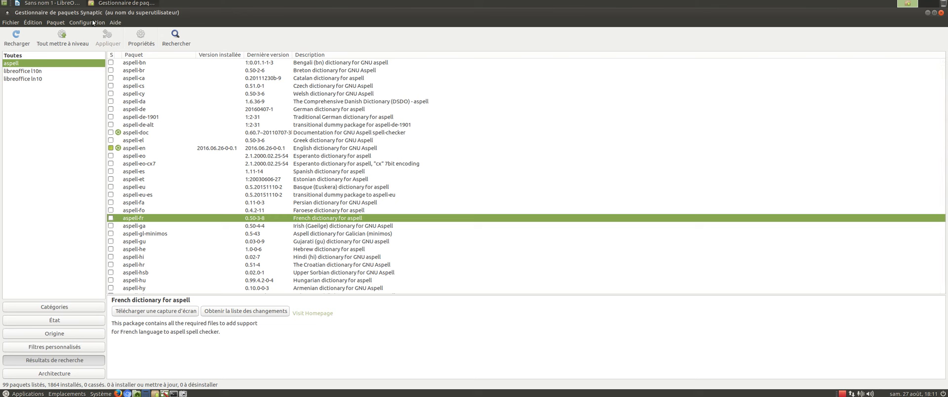
Close the Synaptic package manager and LibreOffice Writer without saving the document.
click(941, 12)
click(941, 13)
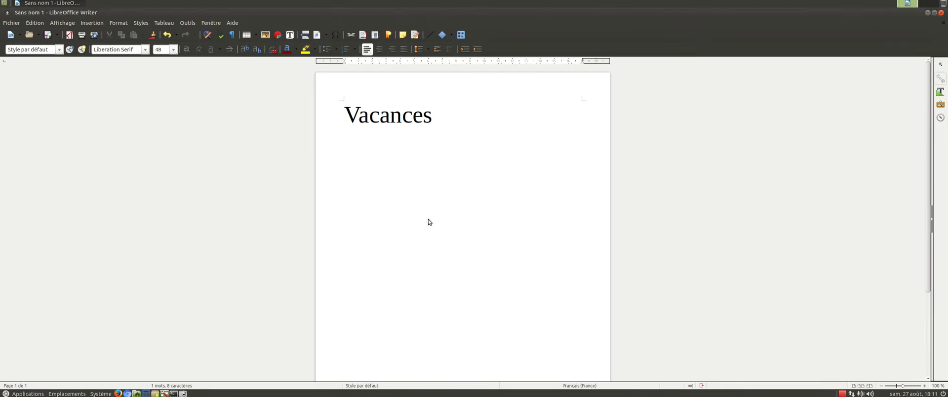
click(420, 219)
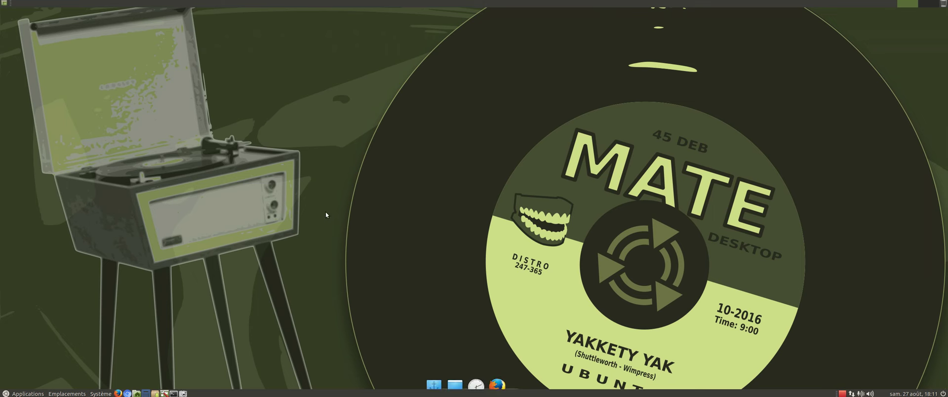
Open Software Boutique from the system administration tools and browse the applications in its Education category.
click(100, 393)
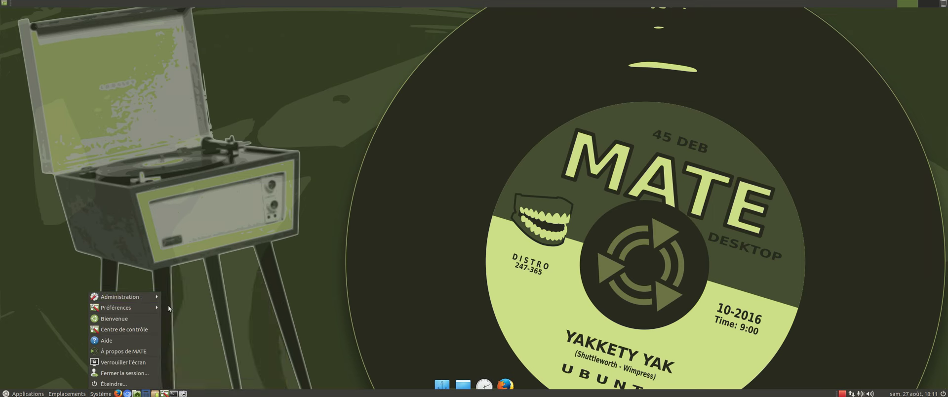
mouse_move(144, 296)
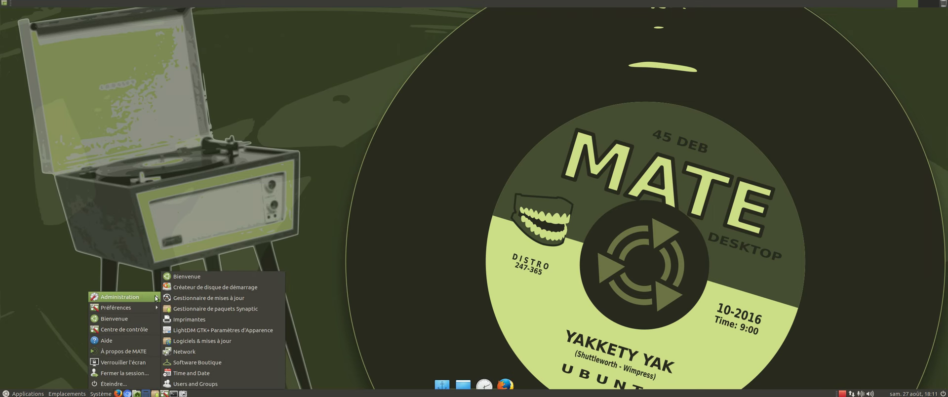
click(196, 352)
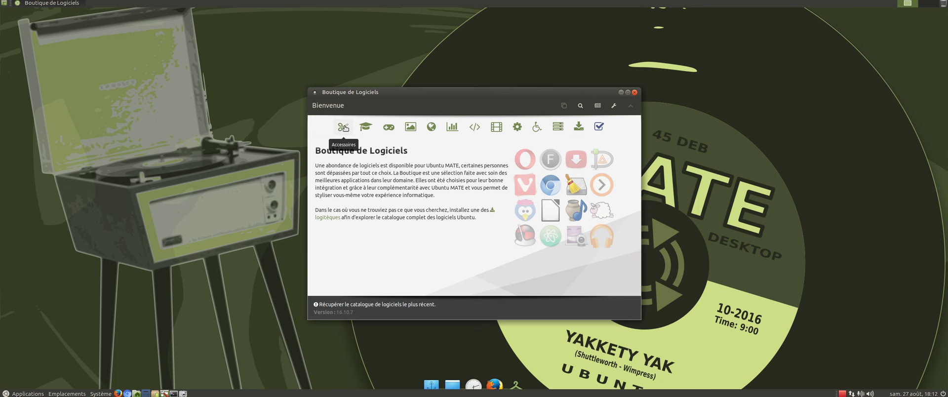
click(362, 128)
click(366, 127)
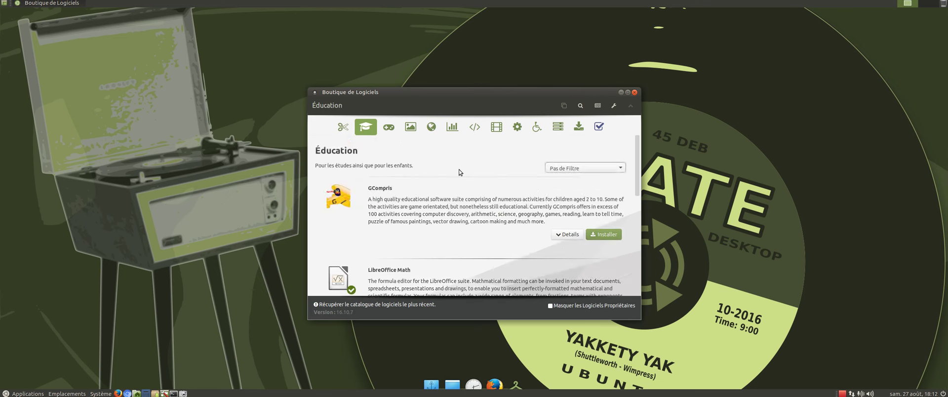
scroll(446, 151, down, 5)
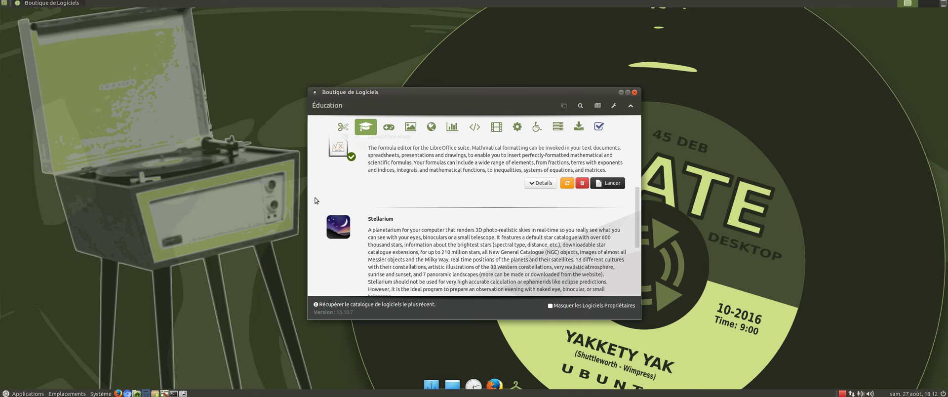
Move the Software Boutique window aside to look over the remaining Education applications, and close it.
drag(468, 92, 194, 48)
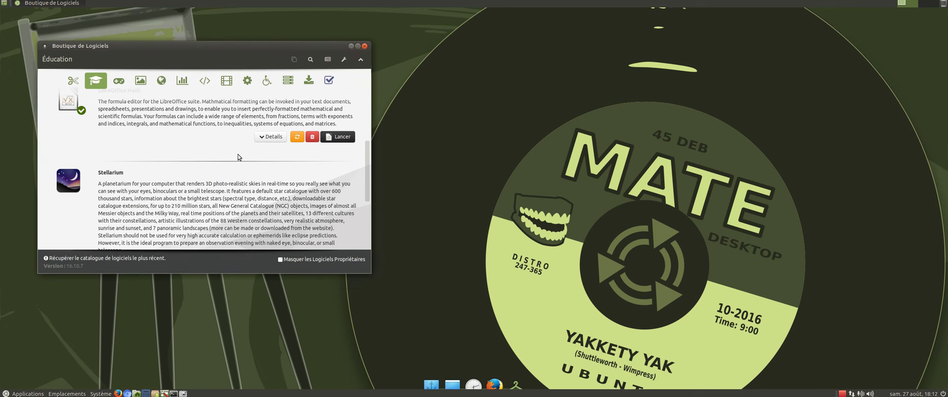
scroll(239, 157, down, 3)
scroll(237, 157, up, 4)
scroll(238, 157, up, 3)
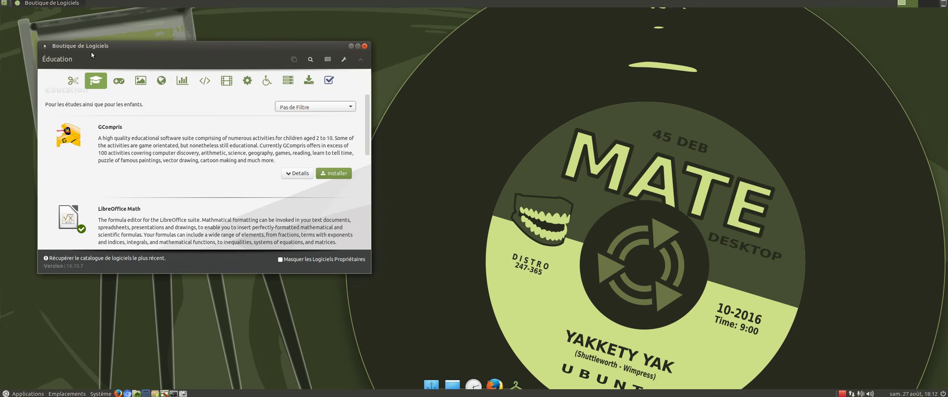
click(365, 47)
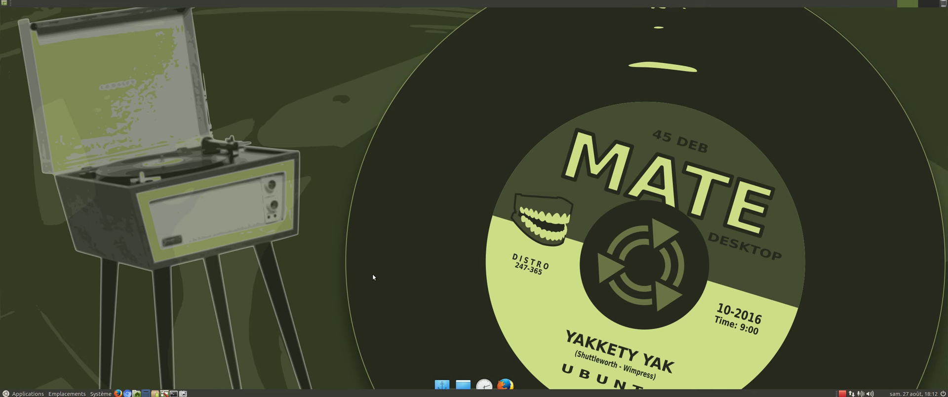
Launch the Firefox web browser from the Internet applications.
click(28, 394)
mouse_move(59, 331)
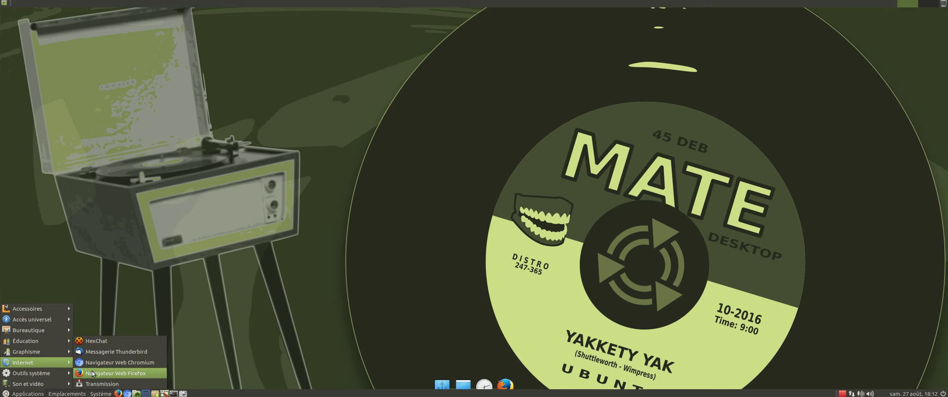
click(93, 373)
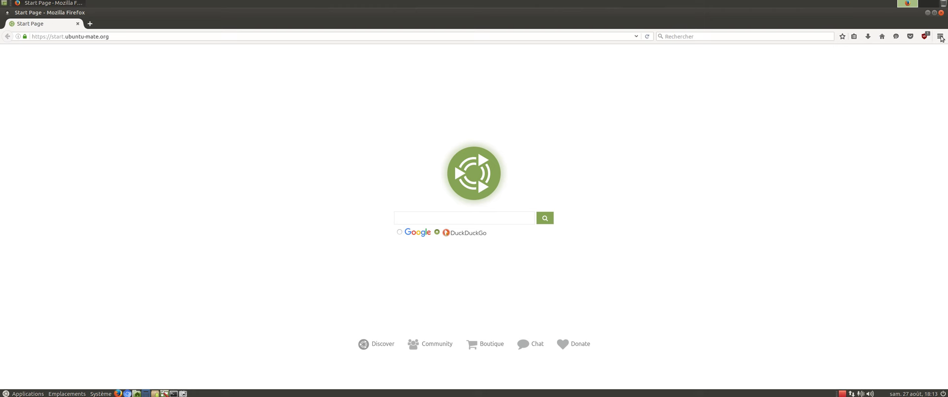
Check the Firefox version information, close it, and select Google as the search engine on the start page.
click(940, 37)
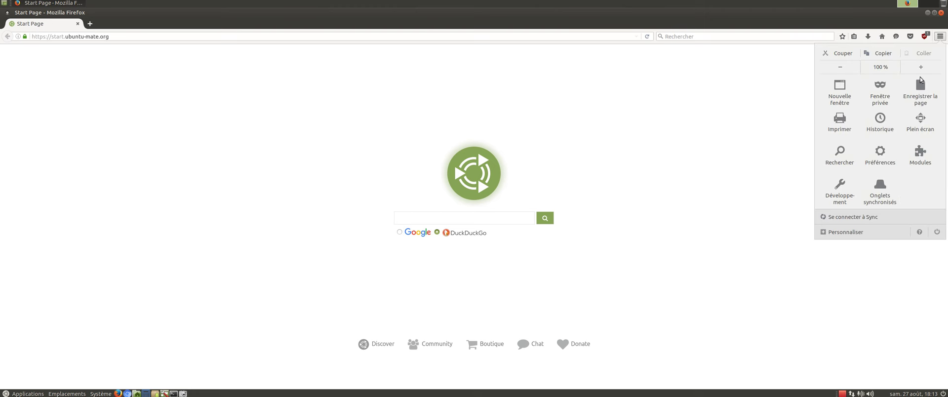
click(919, 233)
click(862, 149)
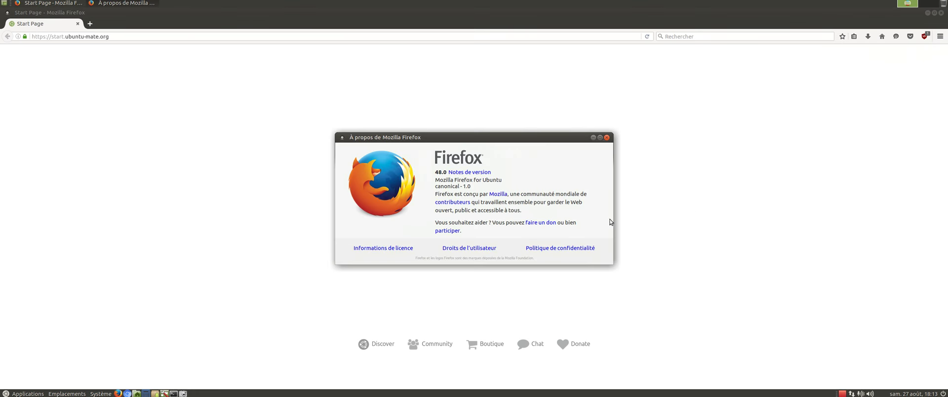
drag(475, 138, 206, 107)
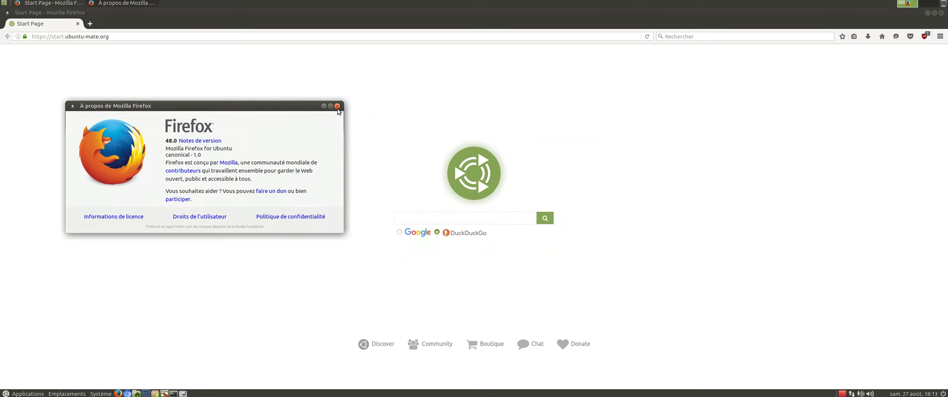
click(338, 106)
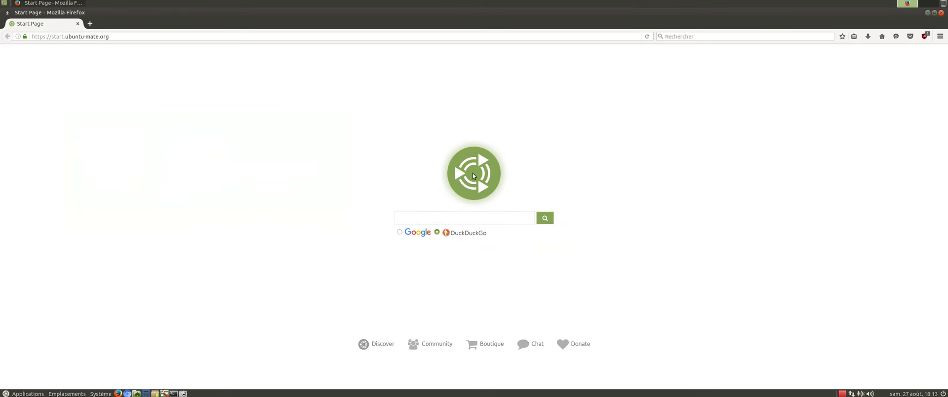
click(400, 233)
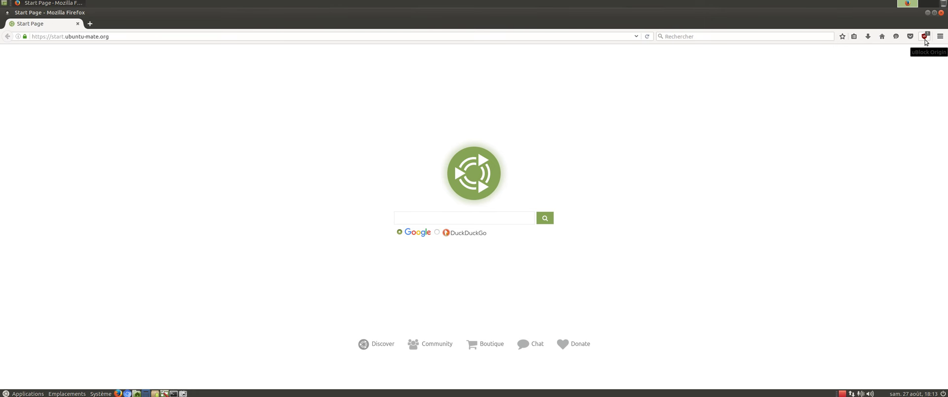
Review the installed languages and extensions in the Firefox add-ons manager, and close the browser with all its tabs.
click(940, 36)
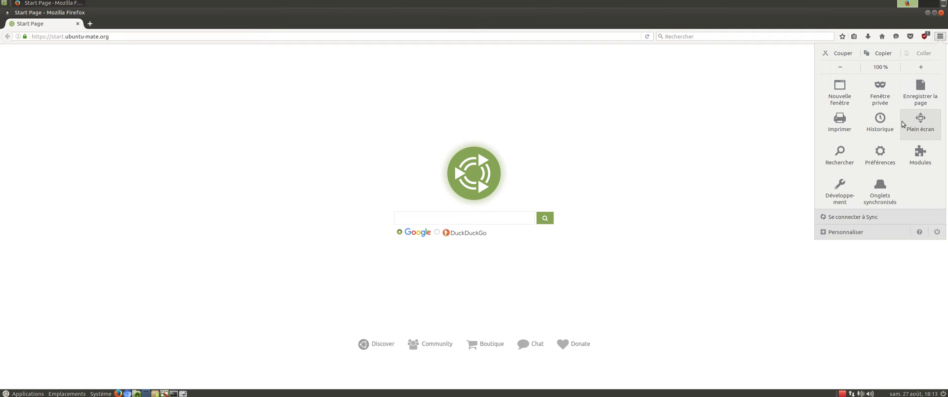
click(919, 159)
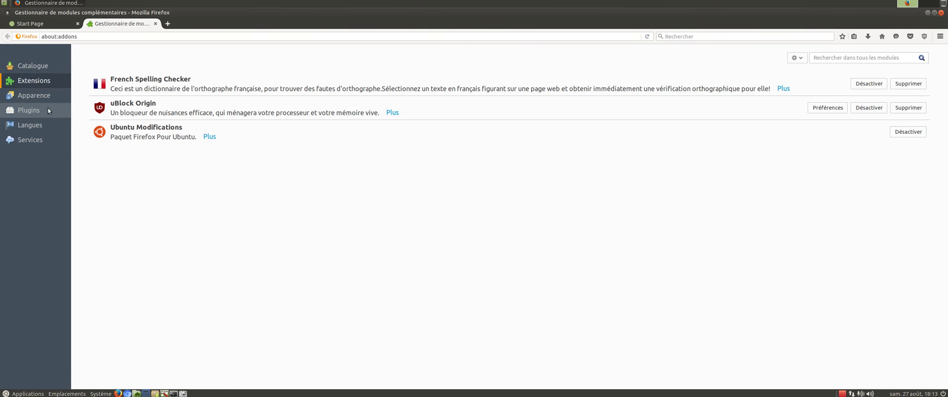
click(46, 126)
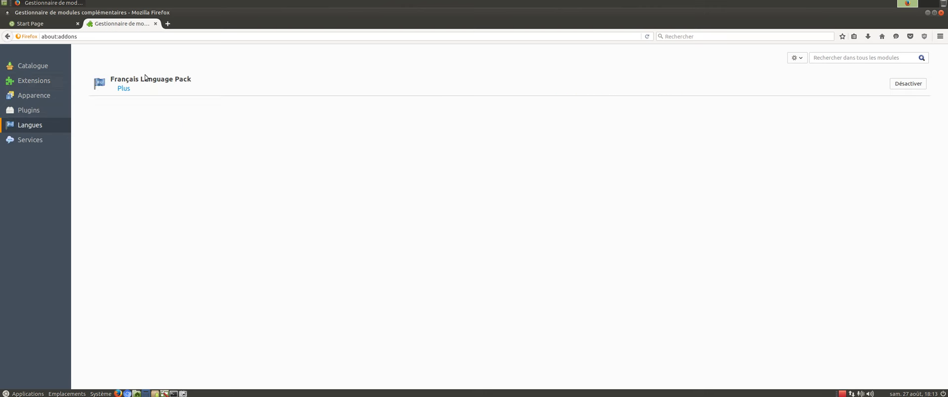
click(37, 82)
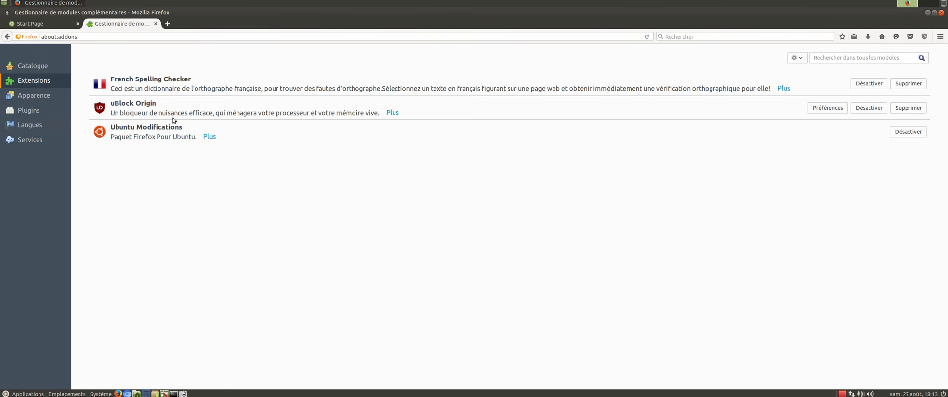
click(941, 14)
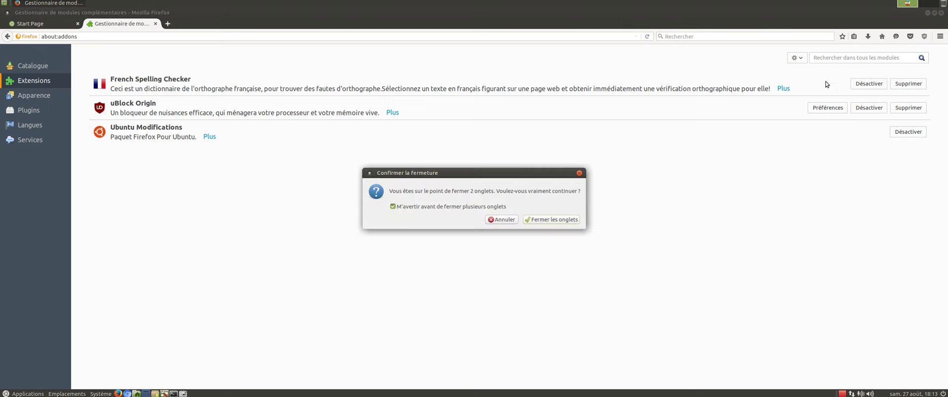
click(527, 219)
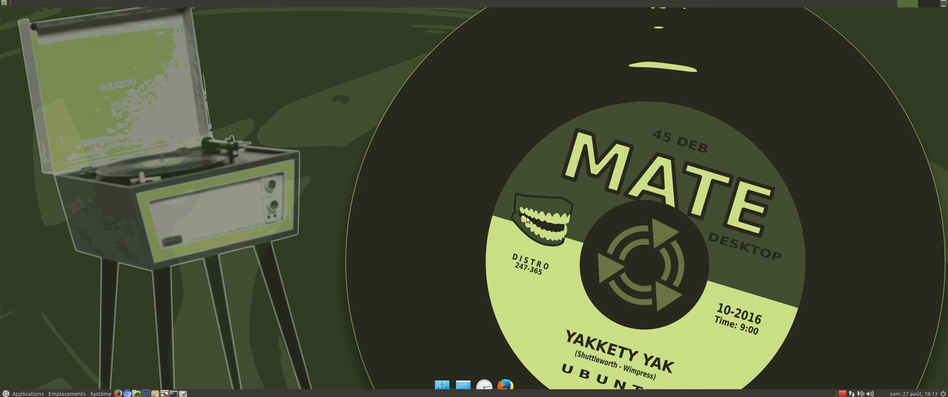
Launch the MATE Terminal from the system tools category of the applications.
click(44, 393)
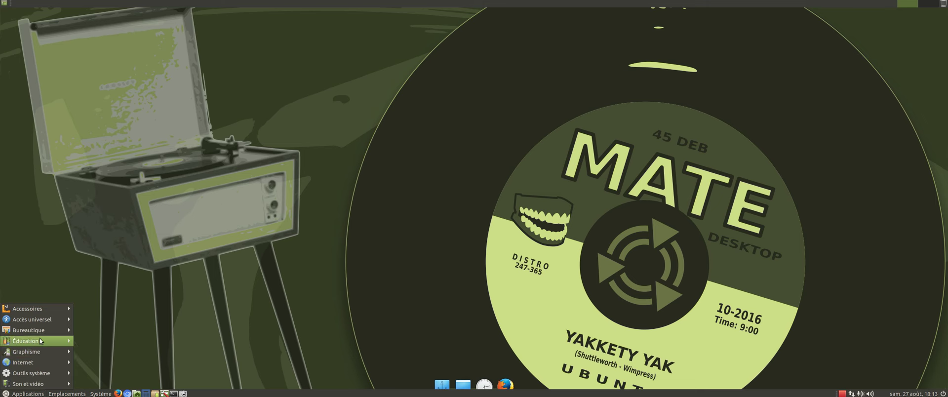
mouse_move(44, 364)
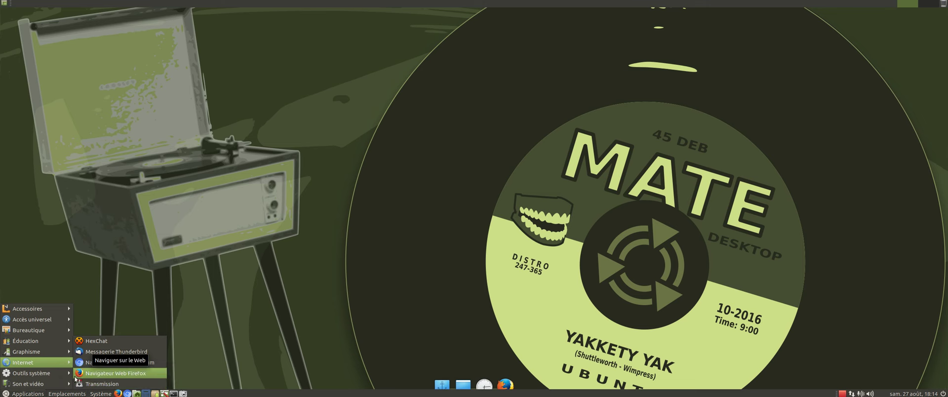
mouse_move(67, 376)
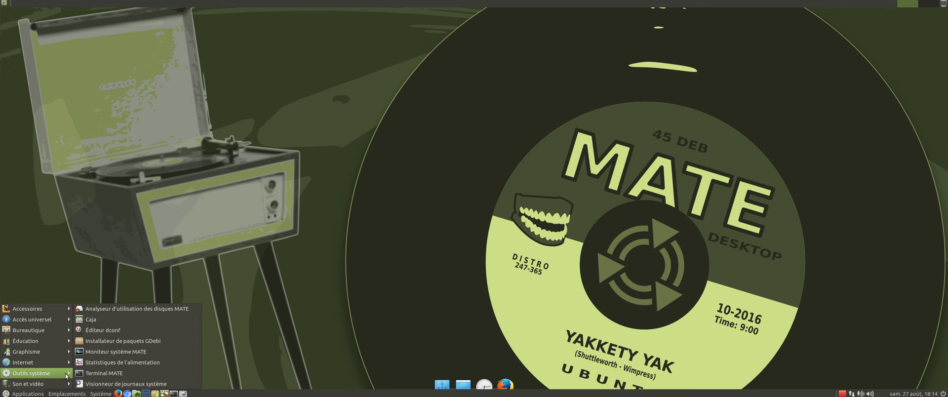
click(92, 373)
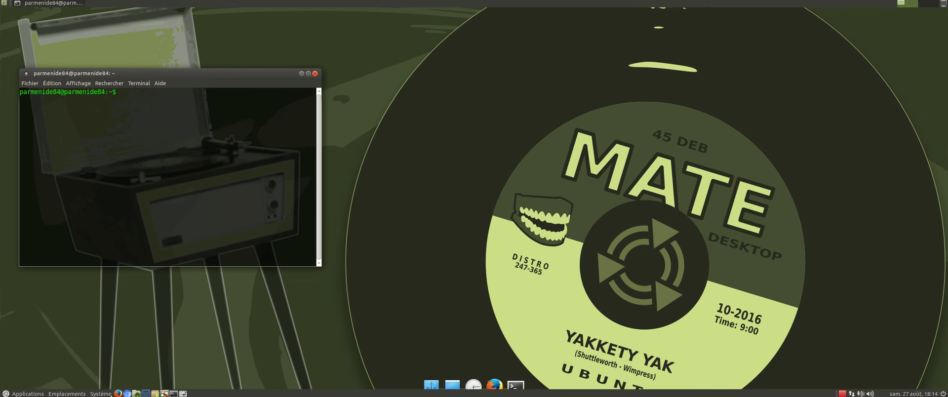
Open the MATE System Monitor, close the terminal, examine the CPU, memory and network usage, and close the monitor.
click(39, 394)
mouse_move(51, 374)
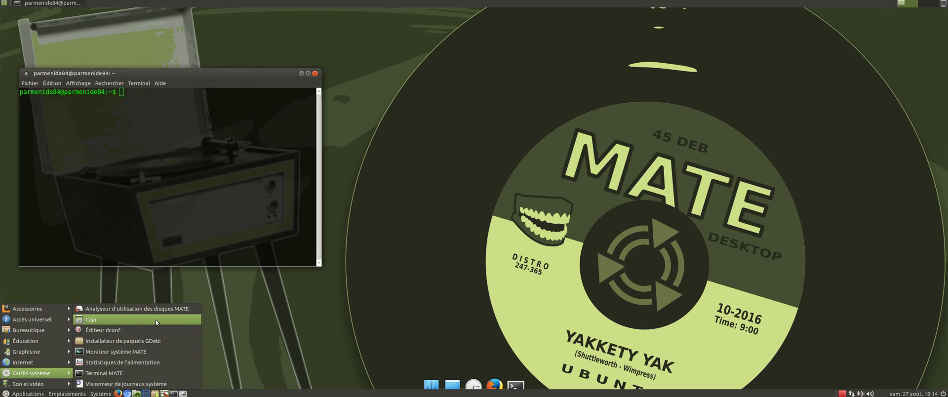
click(133, 351)
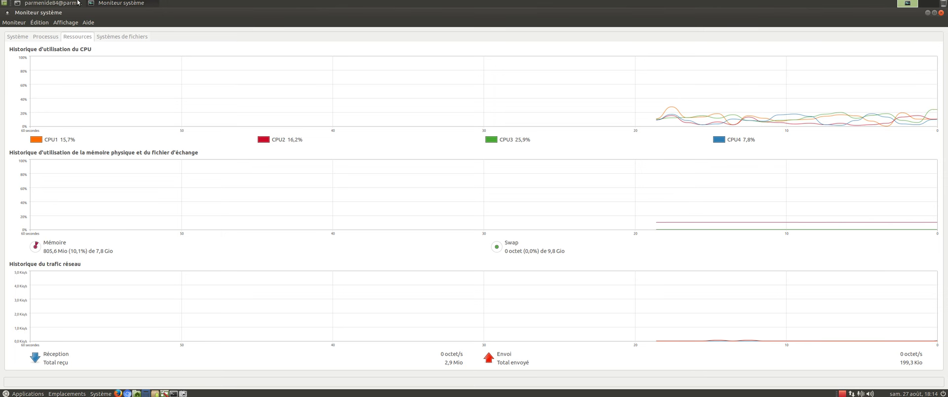
click(51, 3)
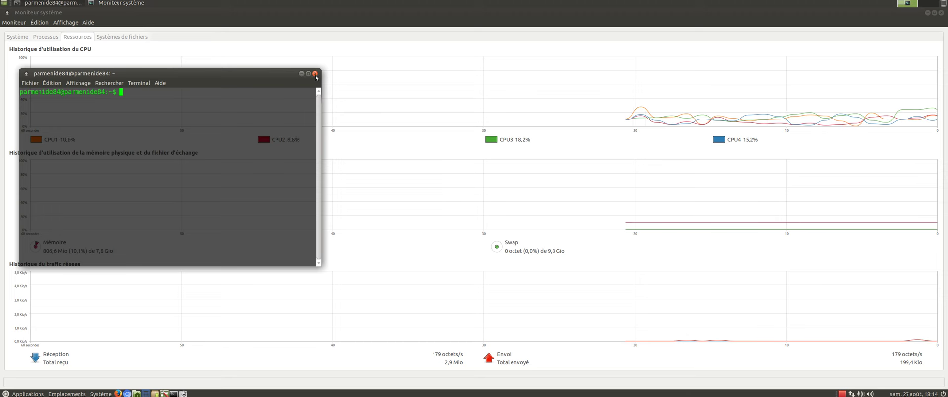
click(315, 75)
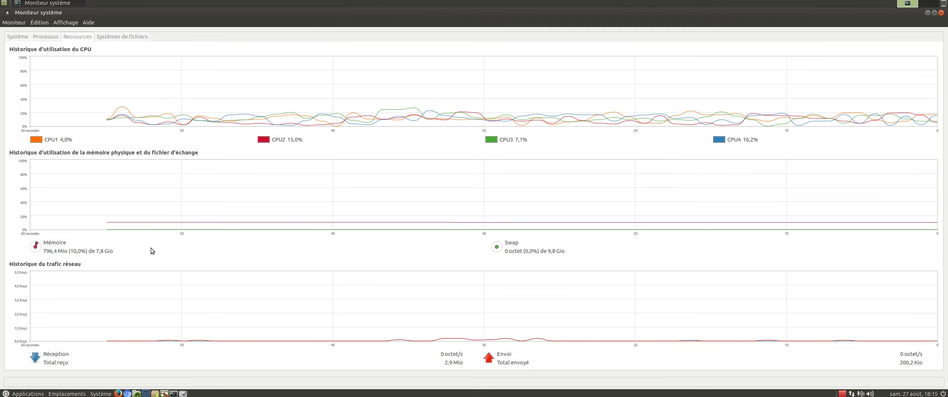
click(940, 12)
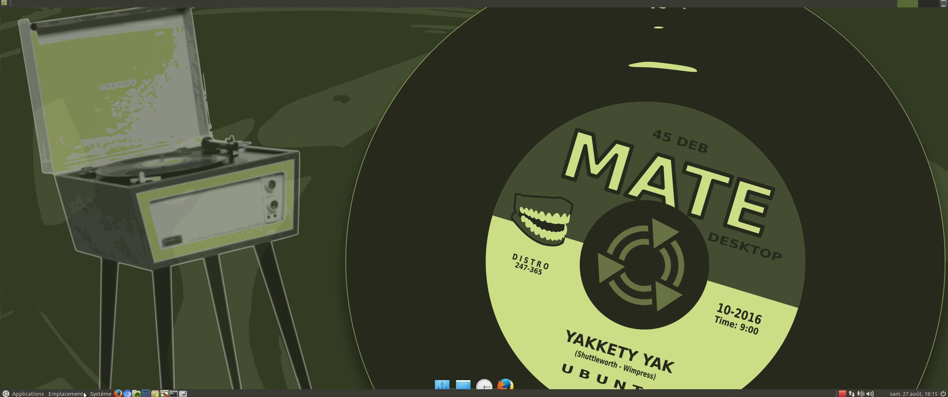
Launch VLC from the sound and video applications, check its version information, and close the player.
click(30, 394)
mouse_move(36, 387)
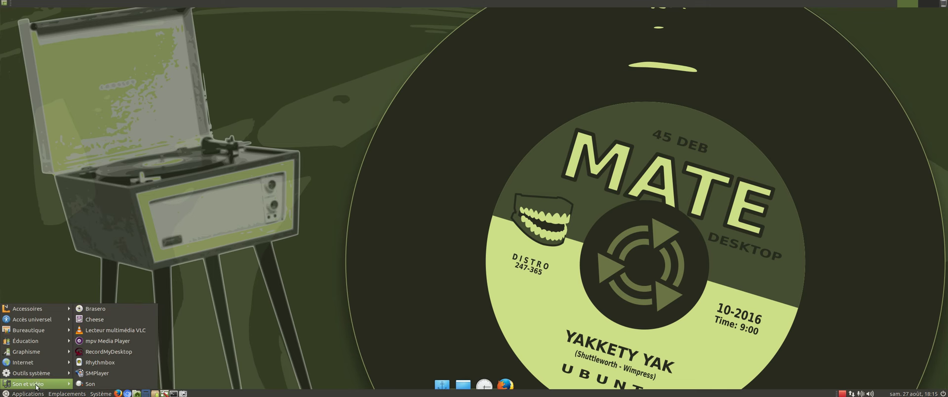
click(122, 332)
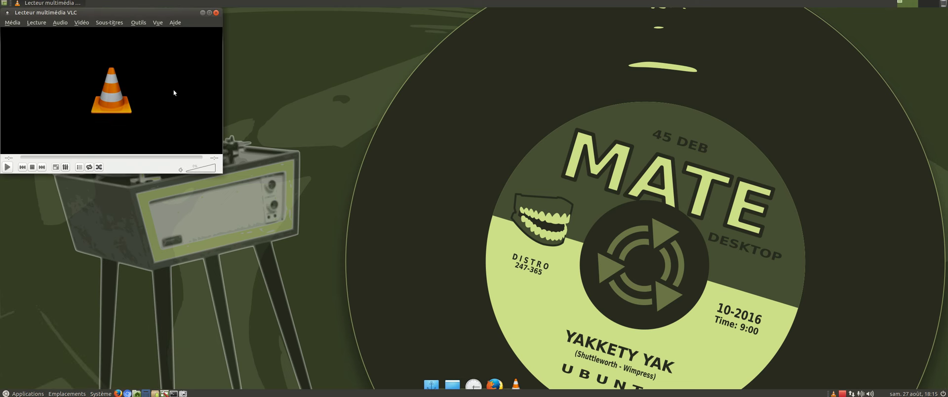
click(175, 22)
click(179, 42)
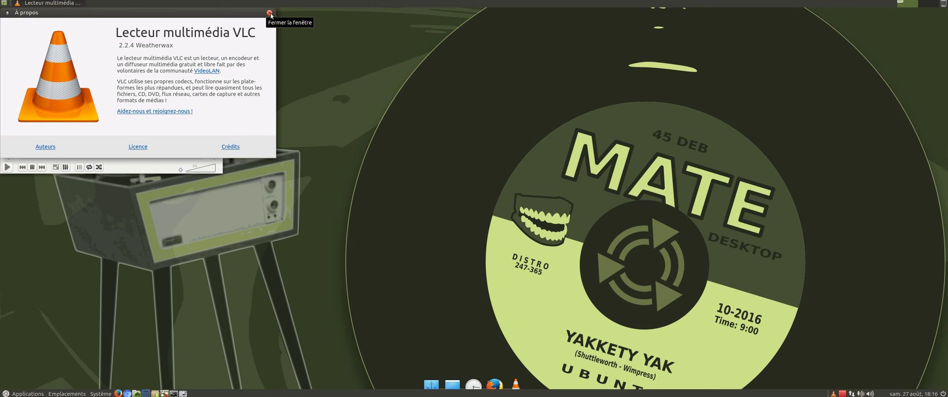
click(269, 14)
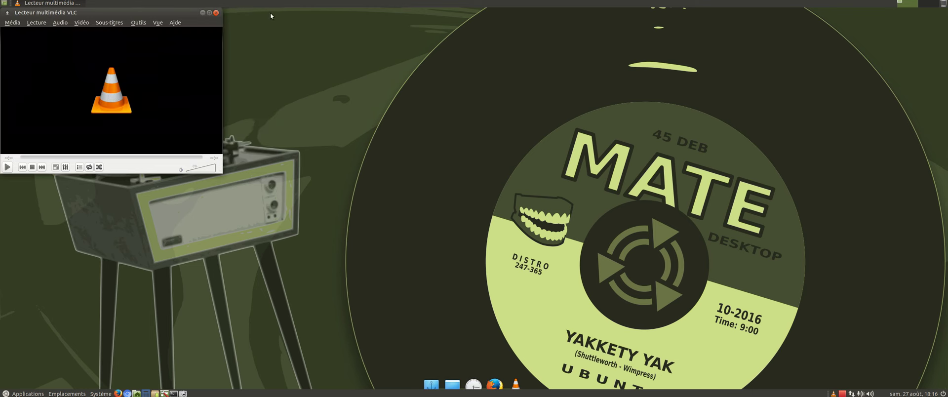
click(216, 12)
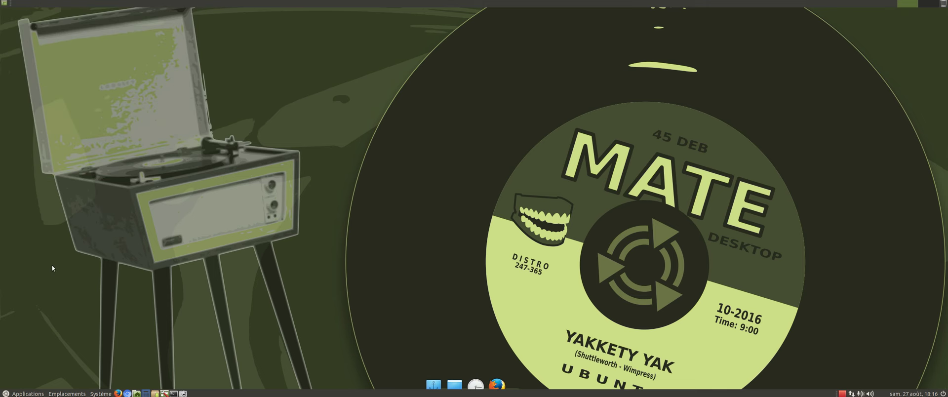
Look over the installed applications in the categories, including universal access and office.
click(101, 393)
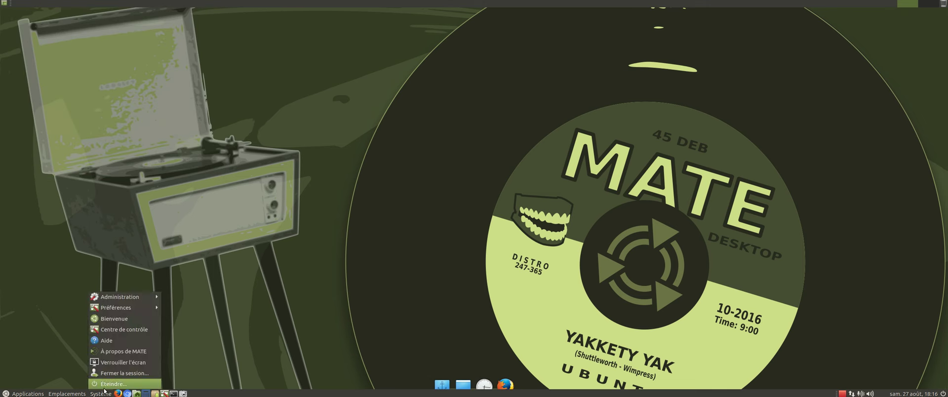
mouse_move(27, 394)
mouse_move(56, 384)
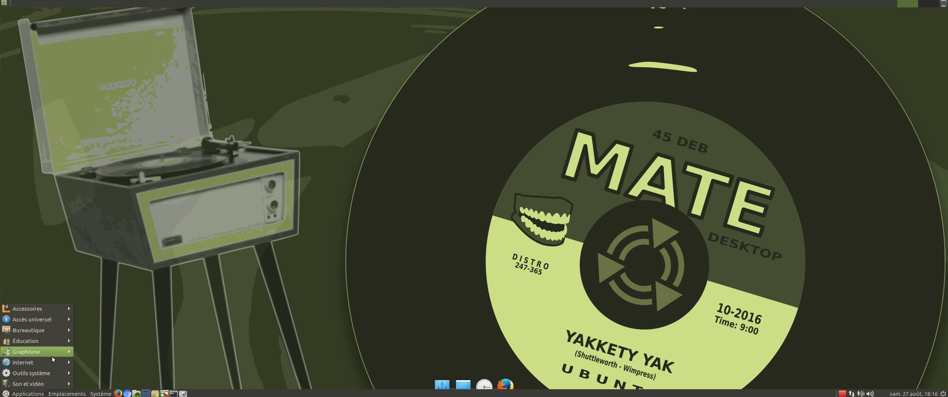
mouse_move(58, 309)
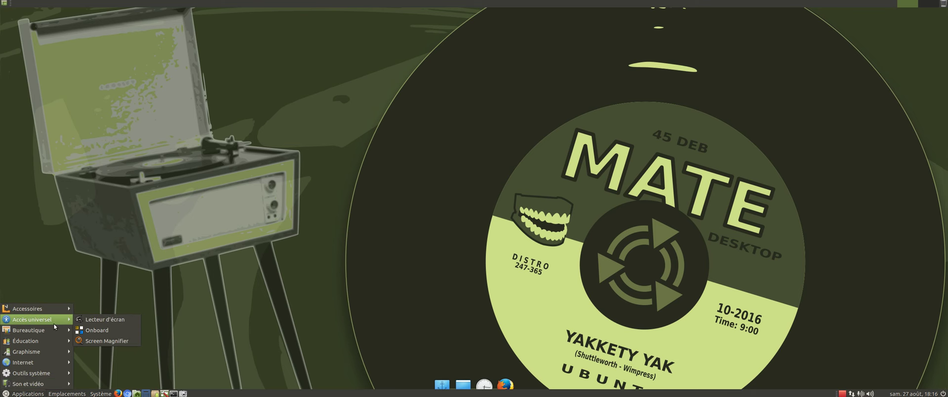
mouse_move(52, 331)
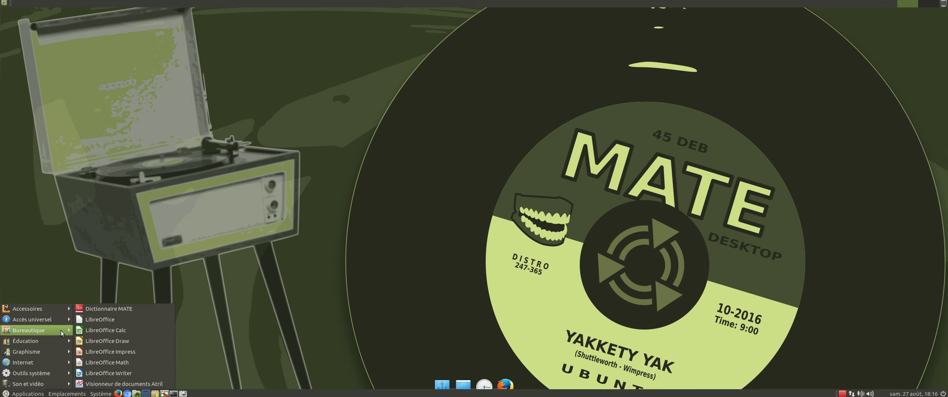
click(223, 293)
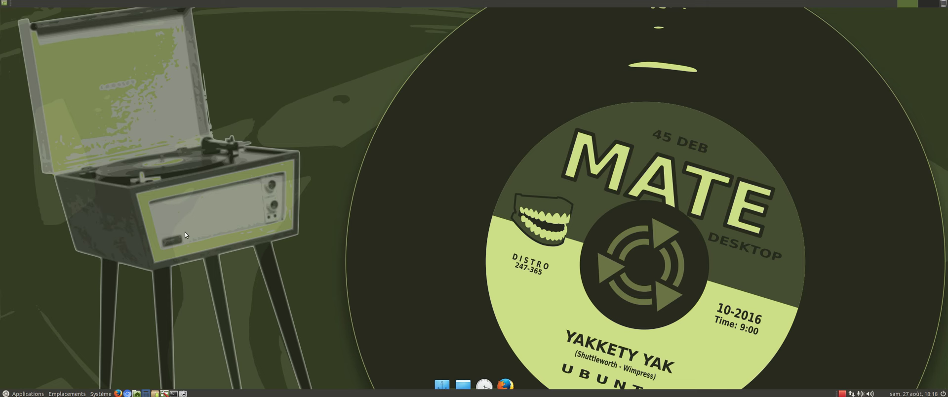
Open the printer configuration from the system administration tools.
click(98, 394)
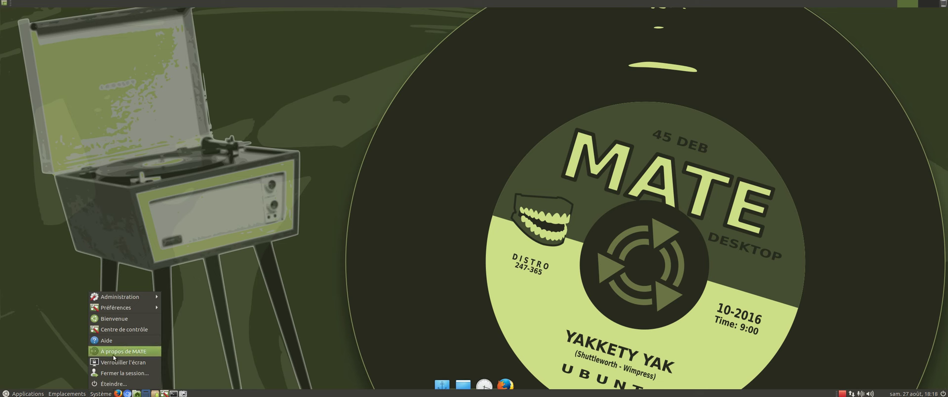
mouse_move(138, 298)
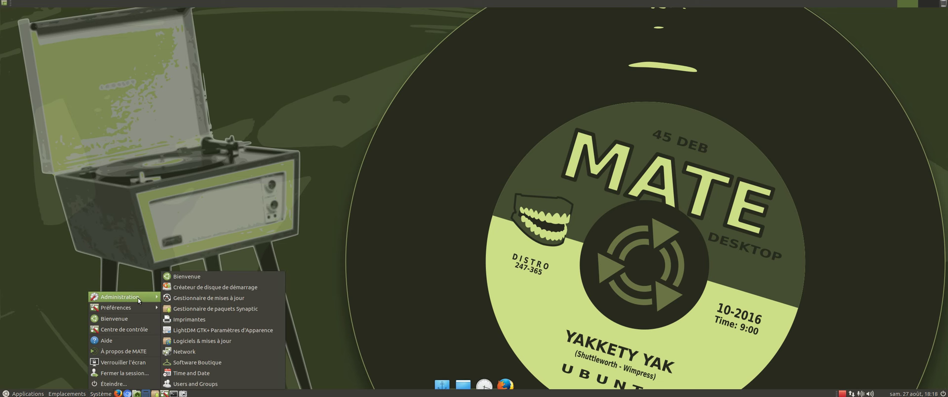
click(229, 317)
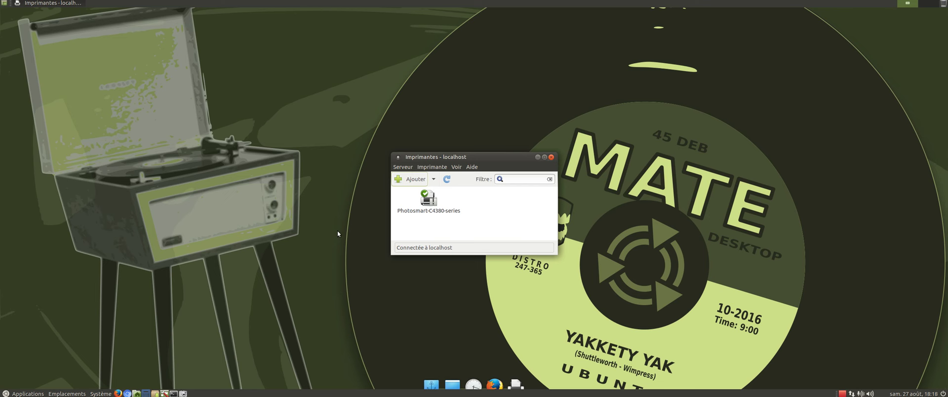
Point out the configured Photosmart-C4380-series printer by selecting and deselecting it, and close the printers window.
click(429, 203)
click(408, 222)
click(465, 198)
click(392, 222)
click(452, 214)
click(433, 222)
click(434, 196)
click(420, 222)
click(427, 200)
click(395, 220)
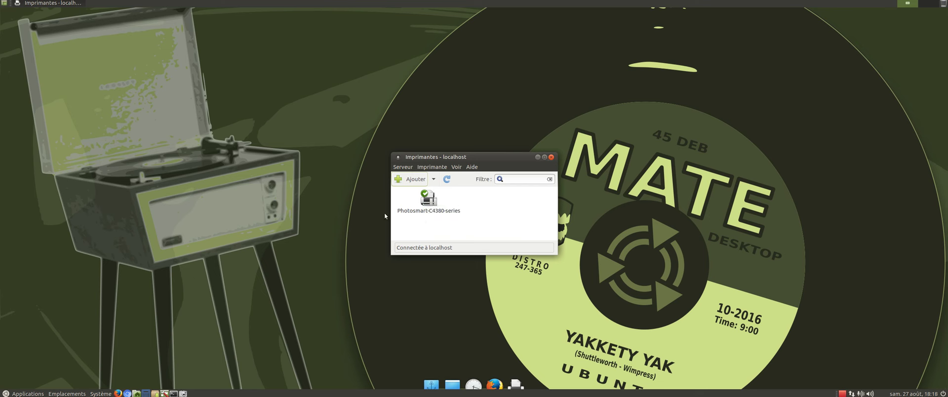
click(434, 211)
click(519, 190)
click(551, 157)
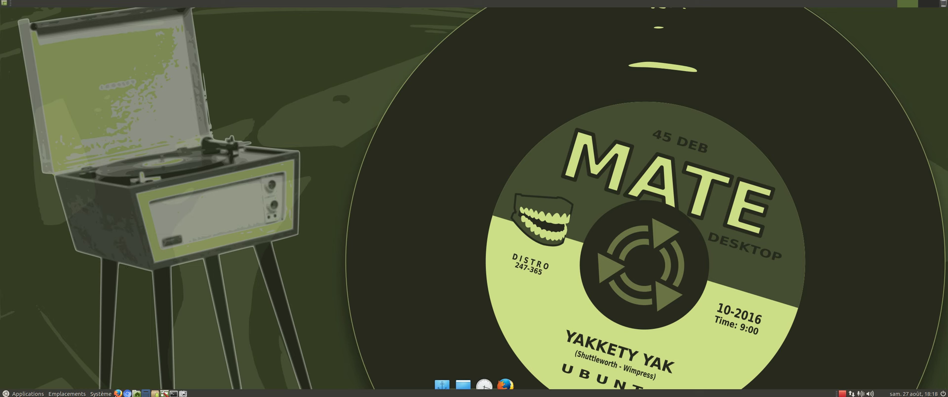
Open the control center from the system tools and maximize its window.
click(101, 394)
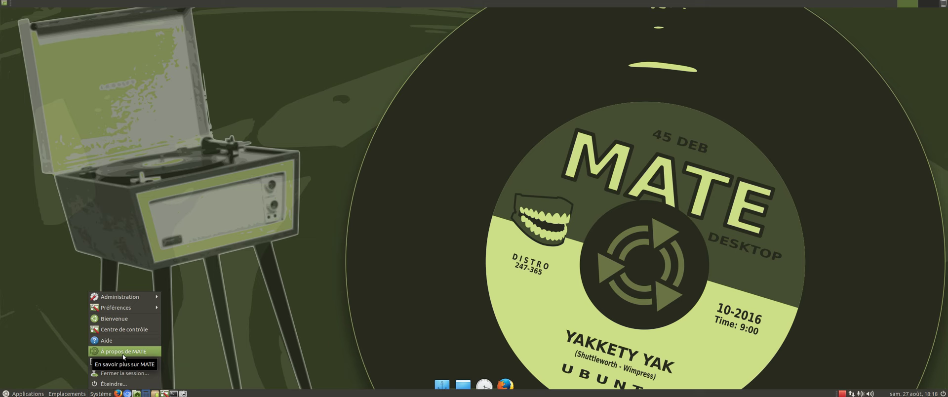
click(132, 329)
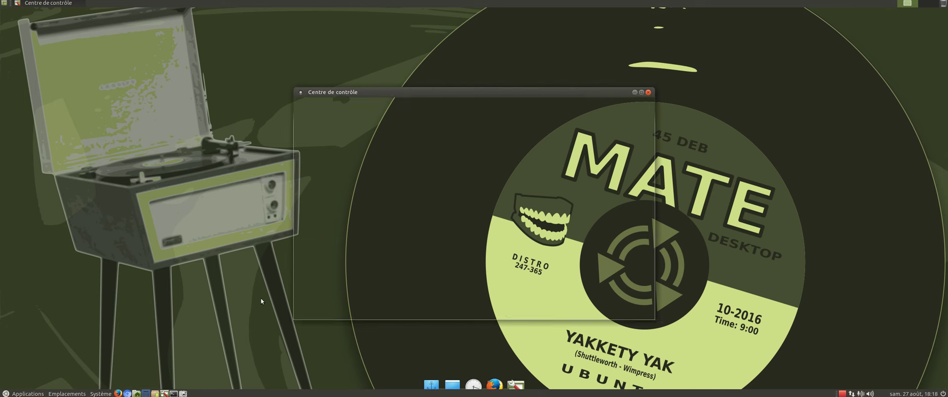
click(642, 92)
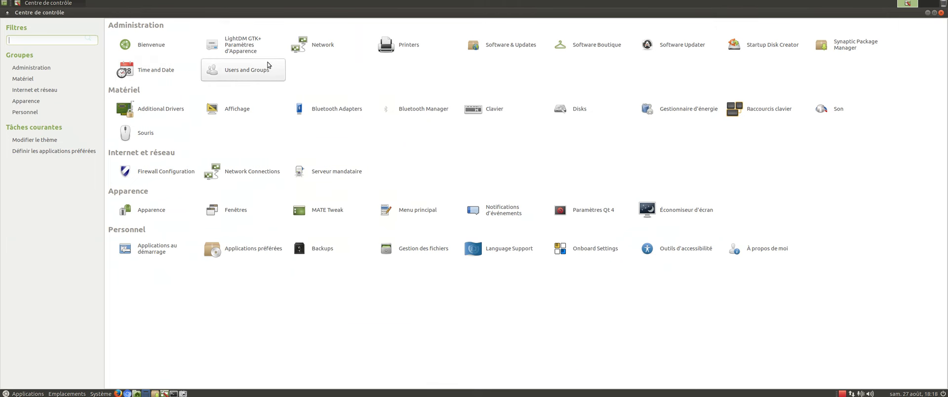
Open Software & Updates, look over the software source settings, and close the dialog.
click(518, 48)
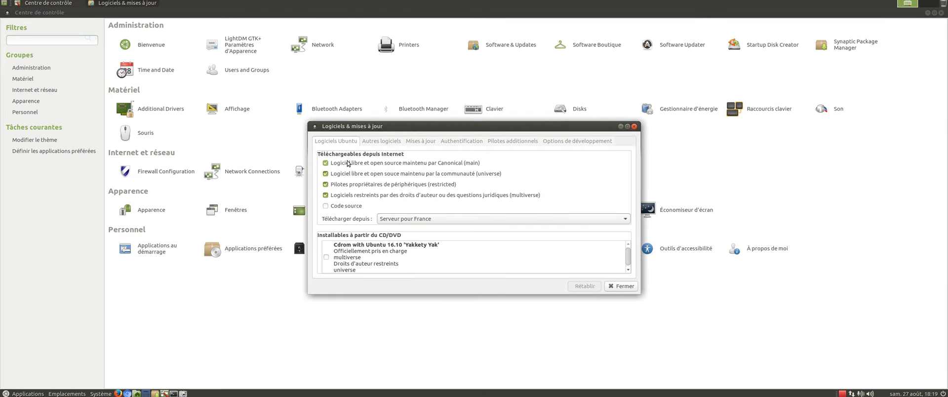
click(373, 144)
click(364, 155)
click(614, 286)
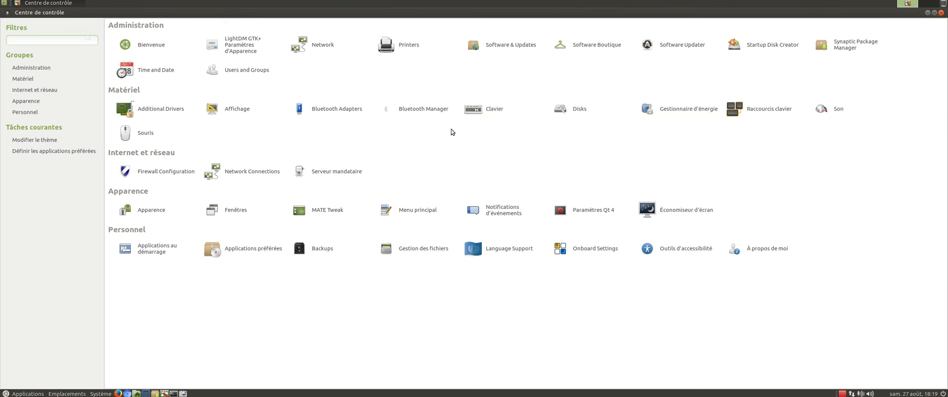
Open the appearance preferences and look through the available desktop themes.
click(147, 217)
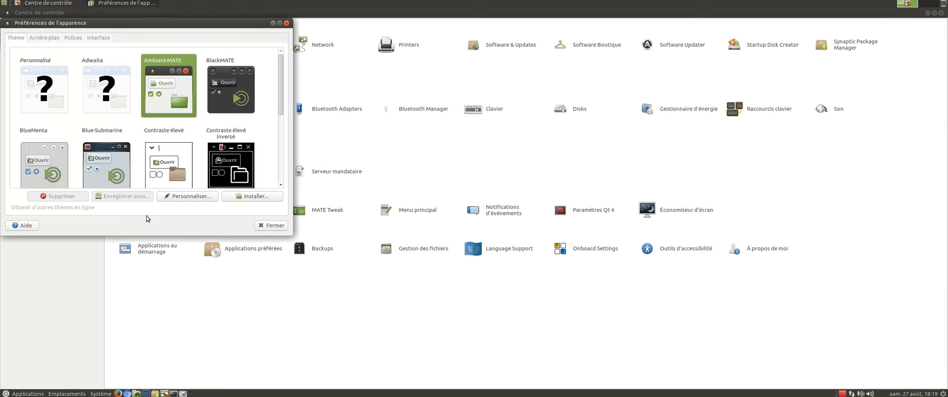
scroll(95, 141, down, 3)
scroll(96, 141, up, 3)
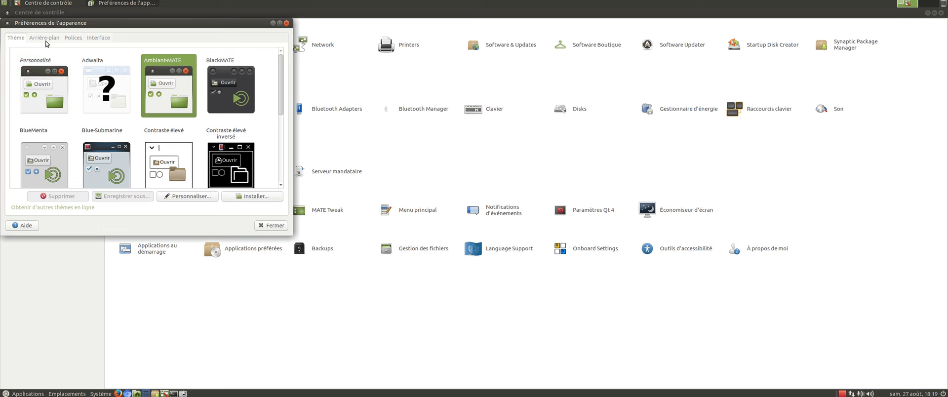
Set the blue wave Ubuntu MATE wallpaper as the desktop background and close the appearance preferences.
click(45, 38)
click(131, 143)
scroll(131, 146, down, 5)
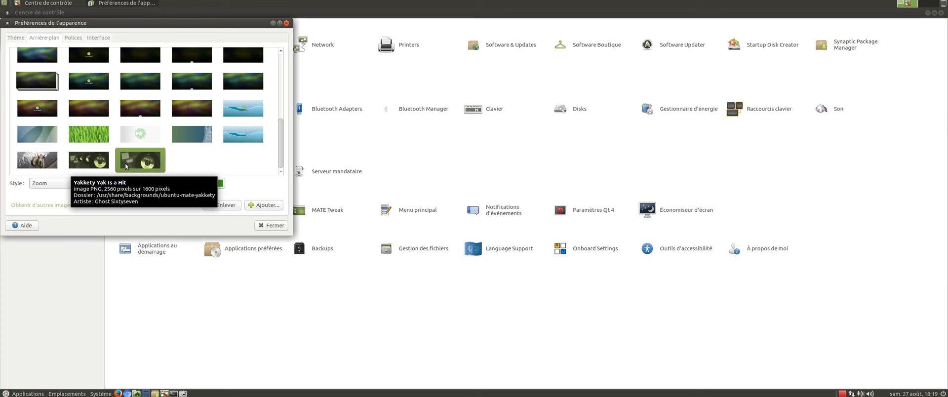
click(243, 108)
click(274, 225)
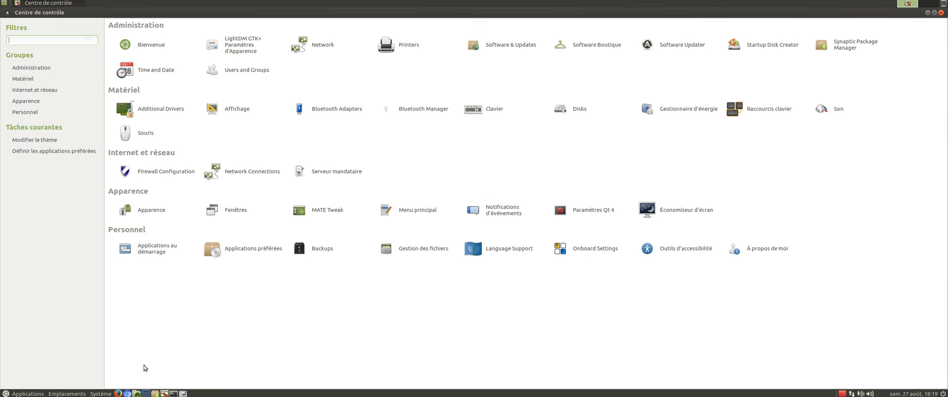
Review the installed display languages in Language Support, then close it and the control center.
click(111, 390)
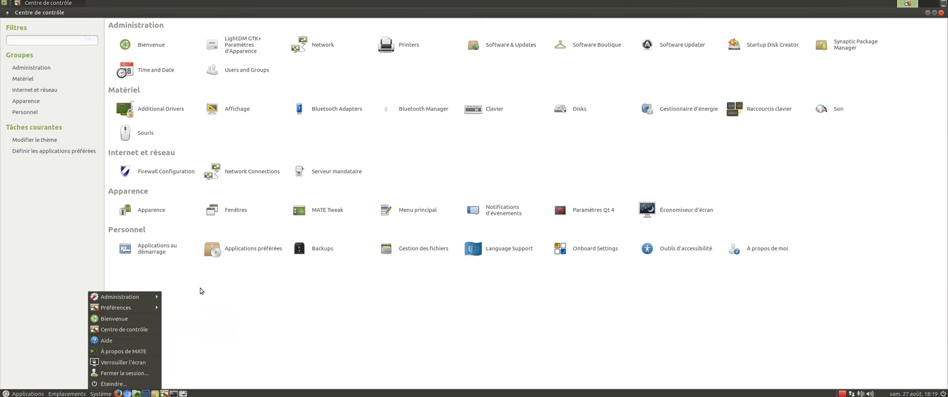
click(498, 252)
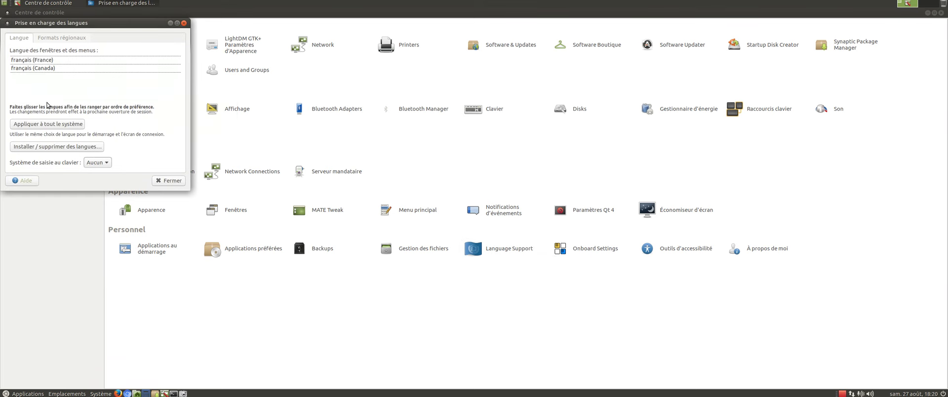
click(36, 69)
click(159, 181)
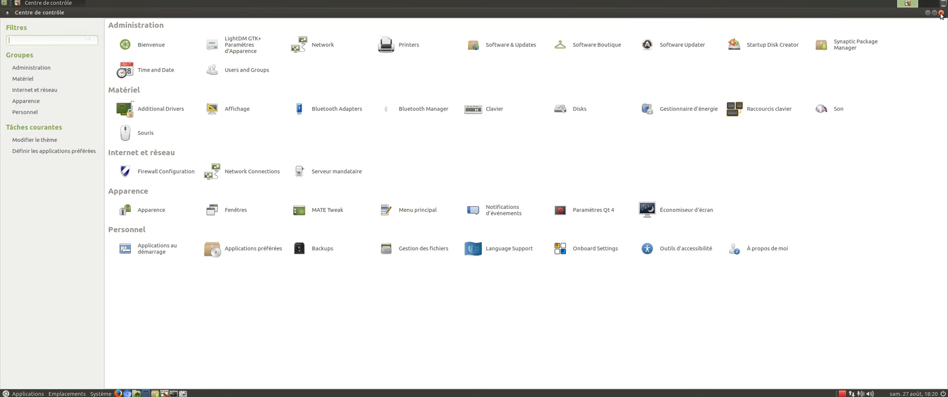
click(940, 14)
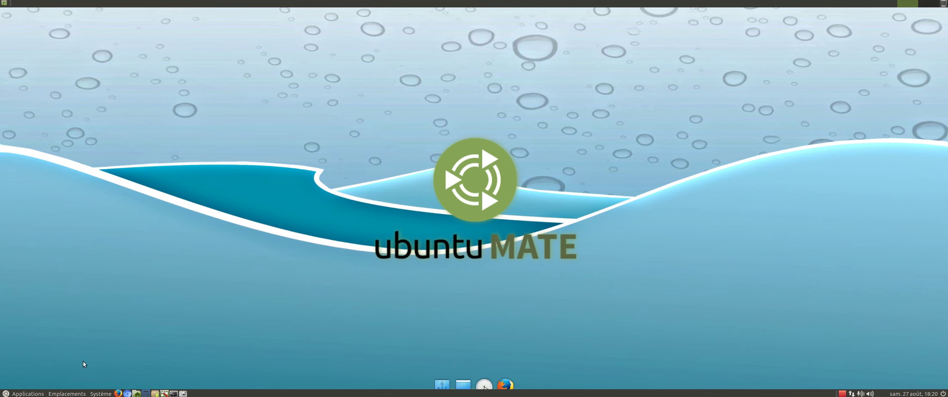
click(27, 393)
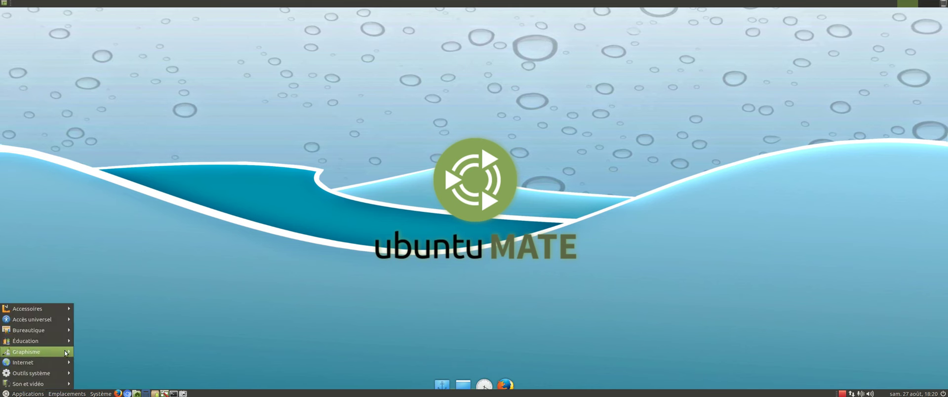
mouse_move(35, 330)
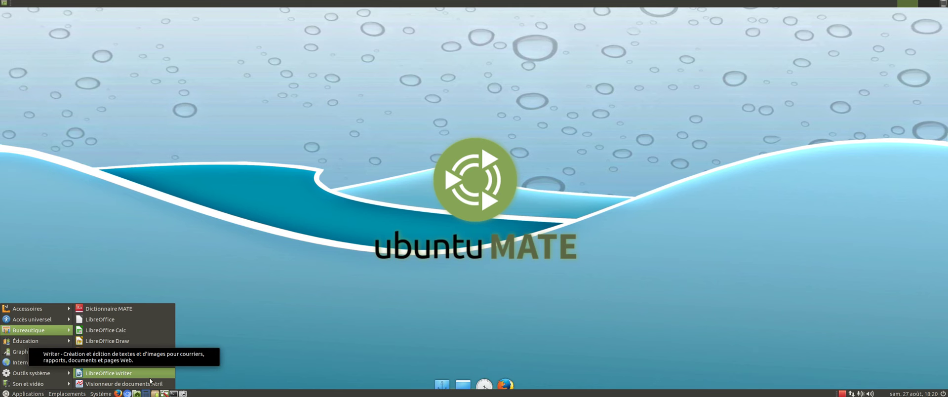
click(173, 393)
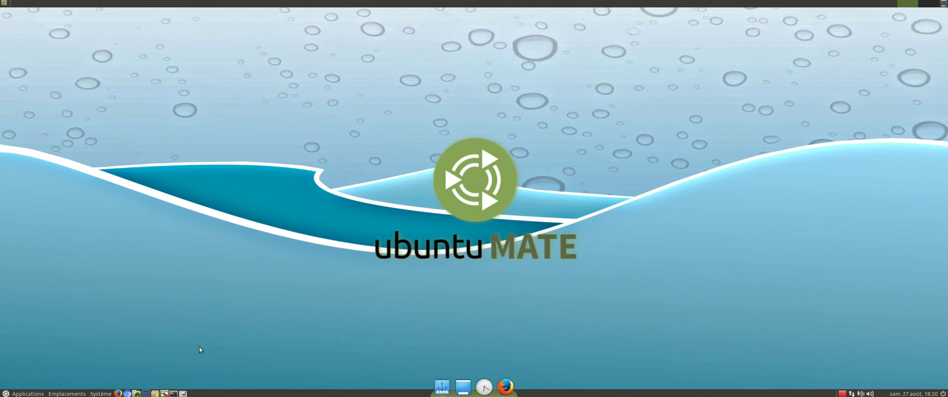
Open a terminal, run top to examine the running processes and memory use, and close the terminal.
click(173, 394)
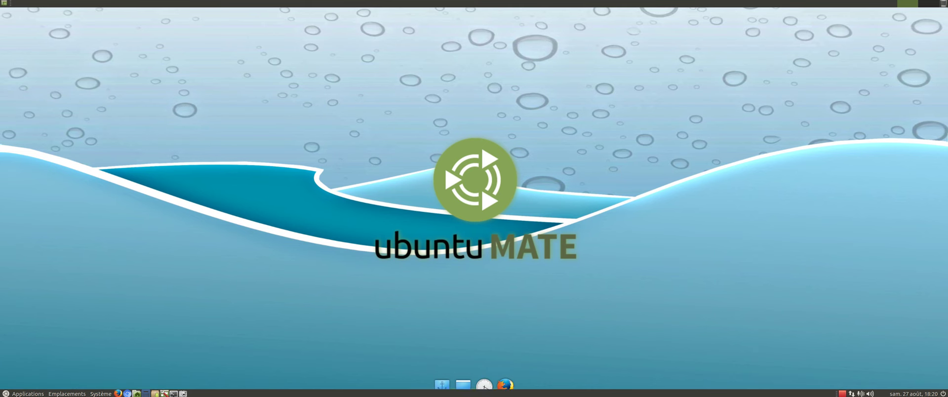
text(top)
key(Return)
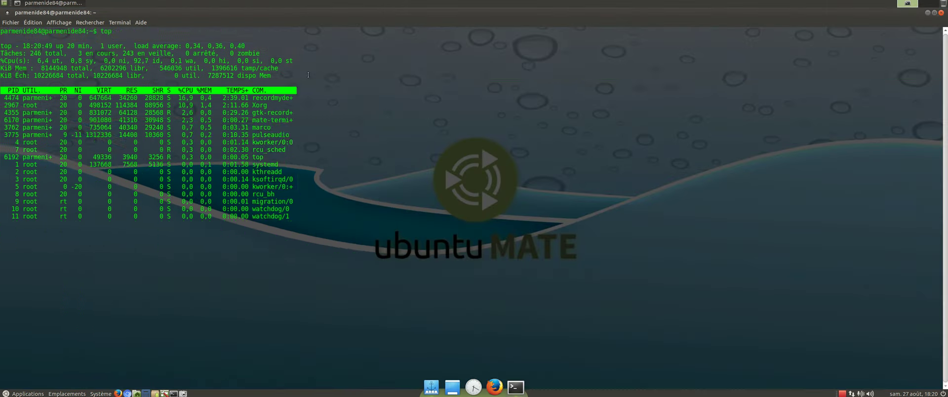
click(308, 73)
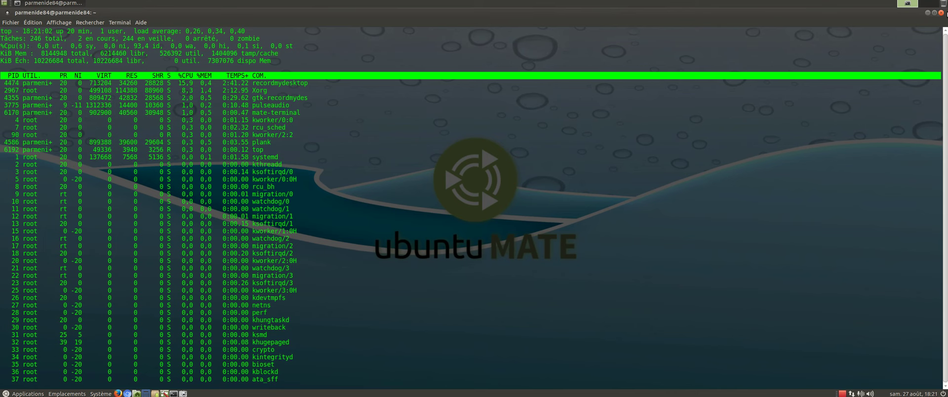
click(940, 13)
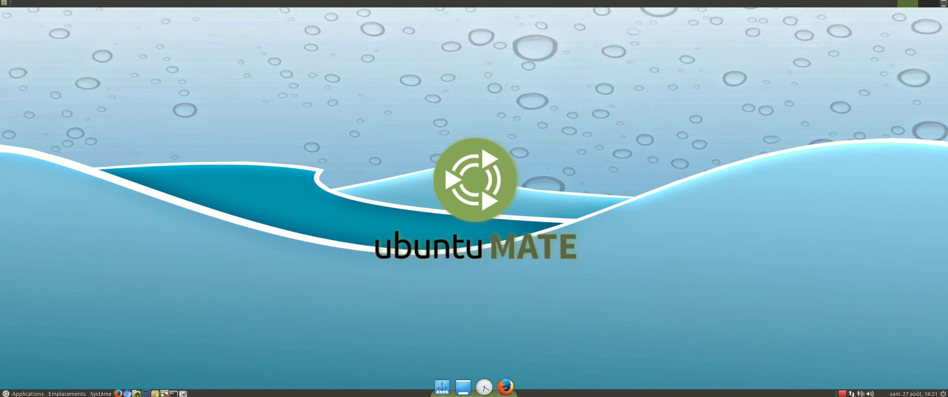
click(27, 394)
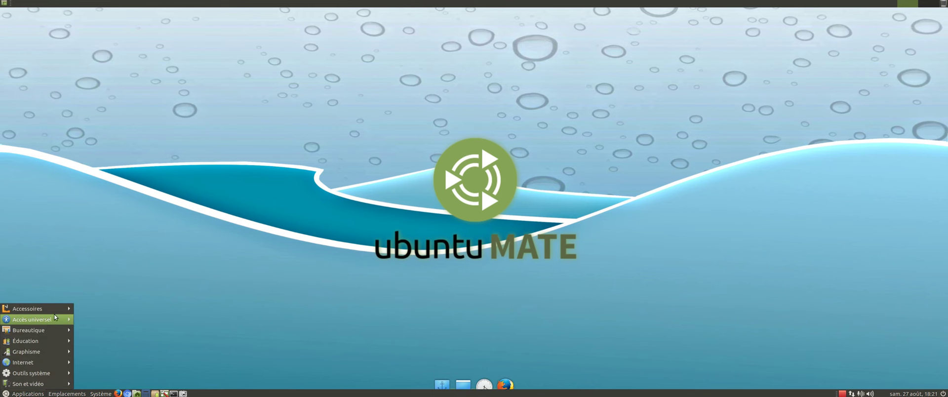
click(67, 273)
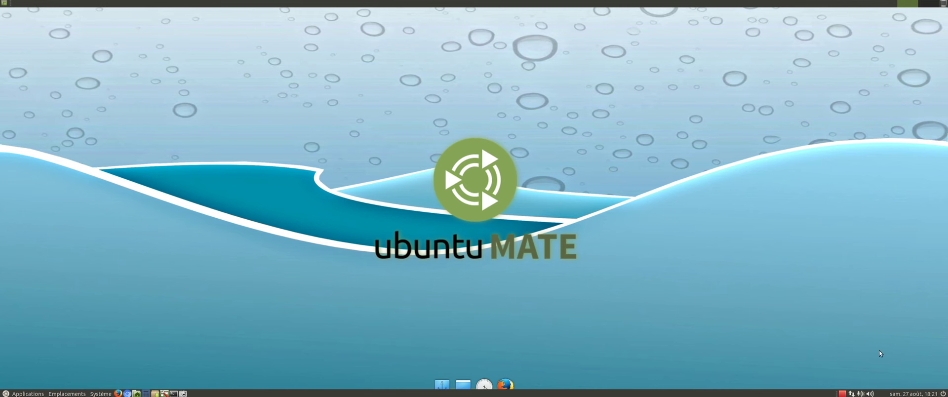
right_click(842, 393)
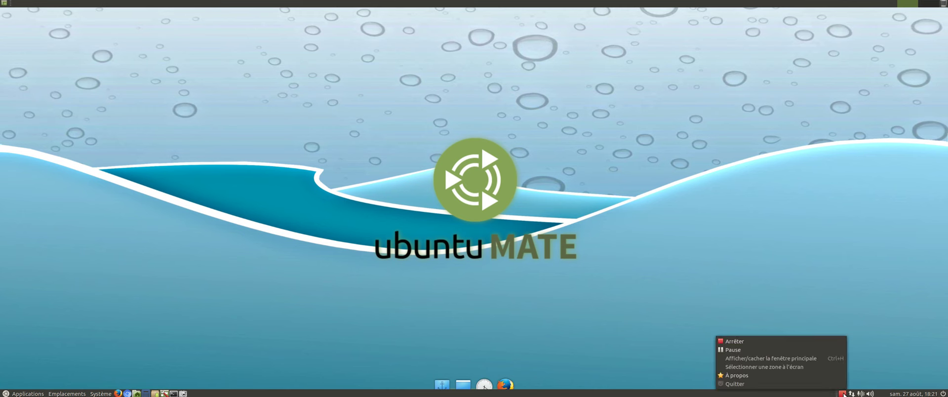